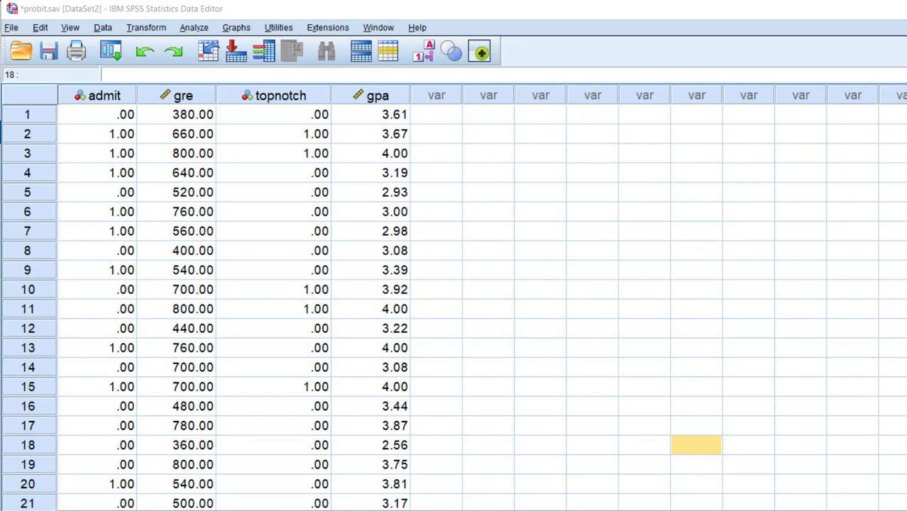
Step: Preview the Analyze > Generalized Linear Models menu, then switch to the UCLA probit tutorial in Chrome
left_click(194, 27)
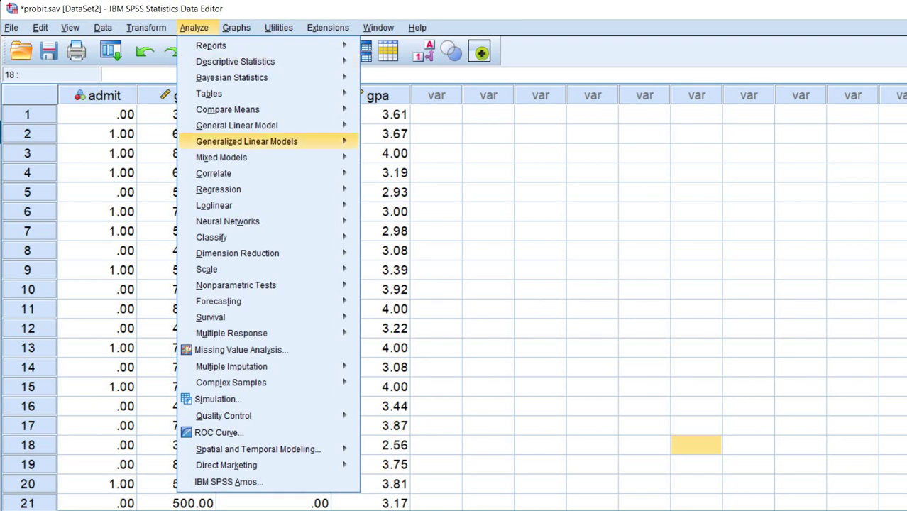
mouse_move(283, 142)
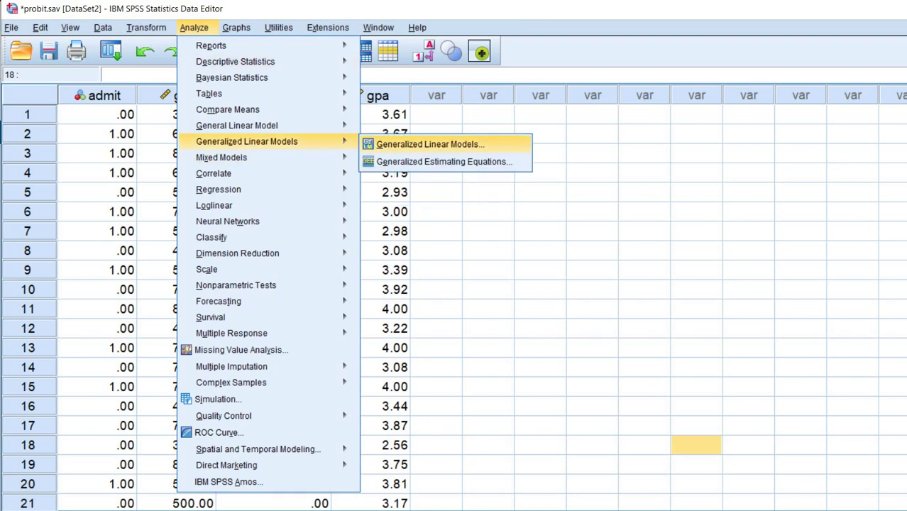
left_click(540, 211)
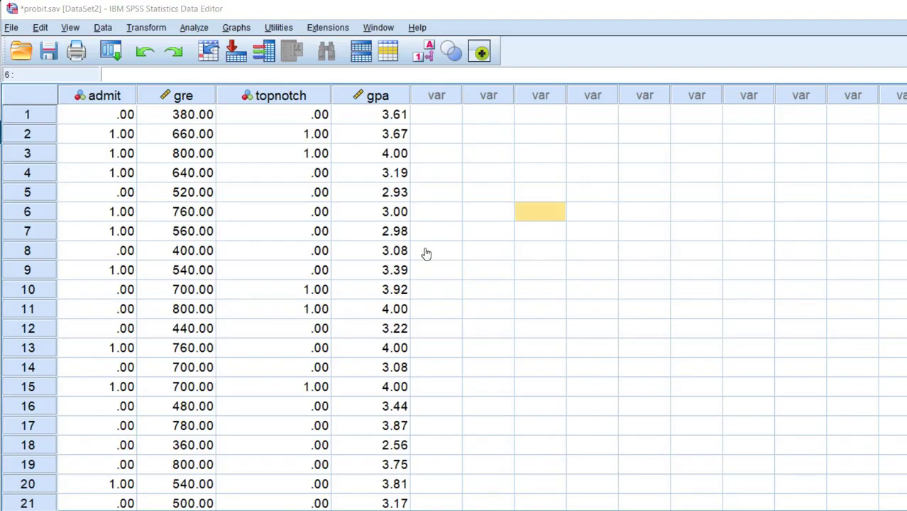
key("alt+Tab")
left_click(374, 206)
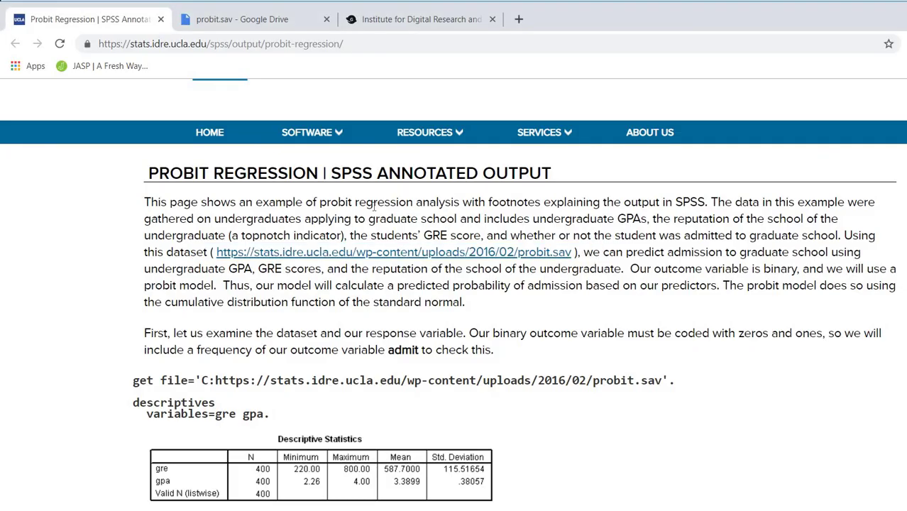
left_click(427, 27)
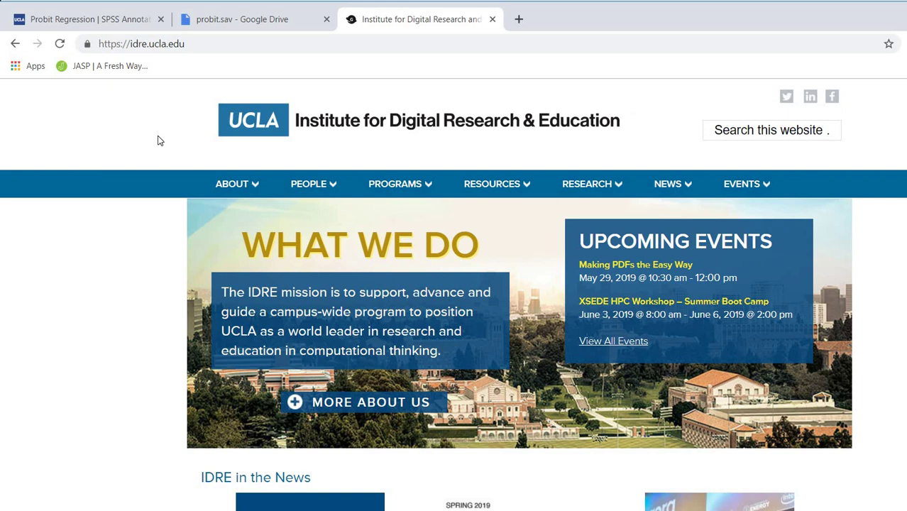
left_click(84, 19)
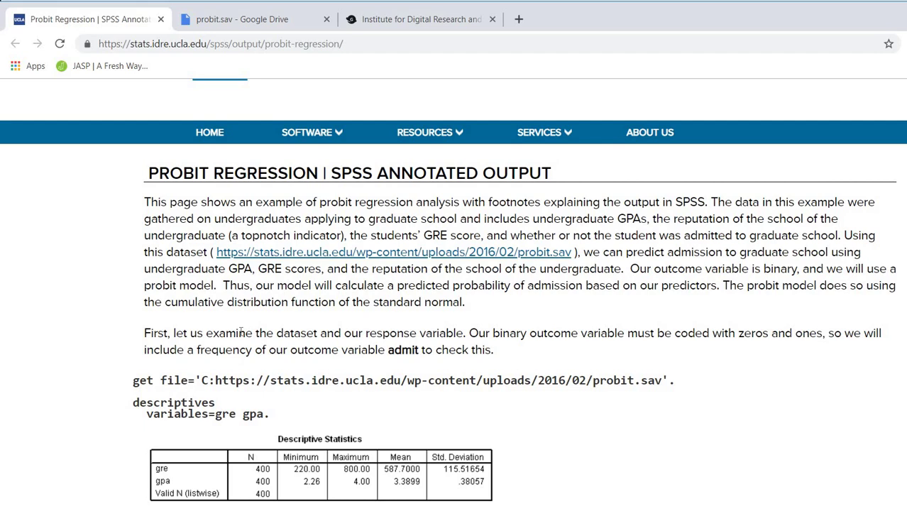
Step: Scroll through the tutorial's output tables and highlight the probit.sav dataset link text
scroll(241, 333, "down", 15)
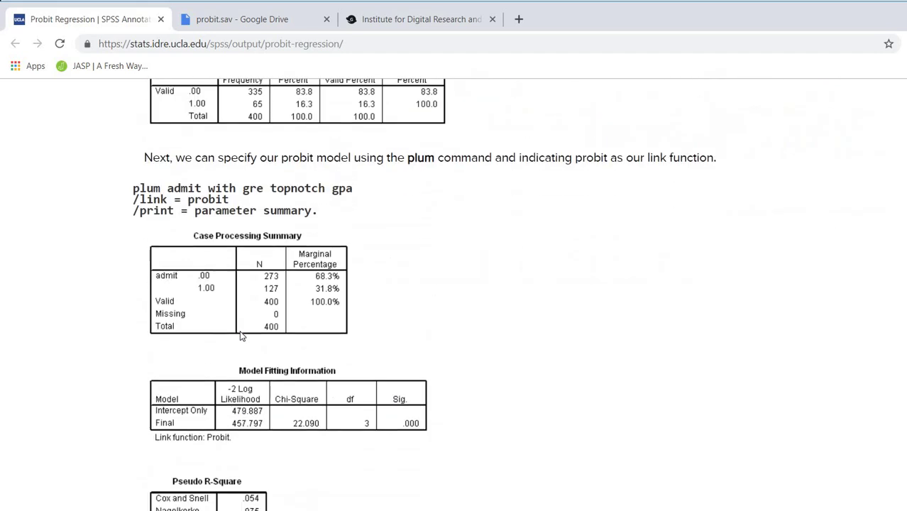
scroll(241, 333, "down", 4)
scroll(241, 332, "up", 10)
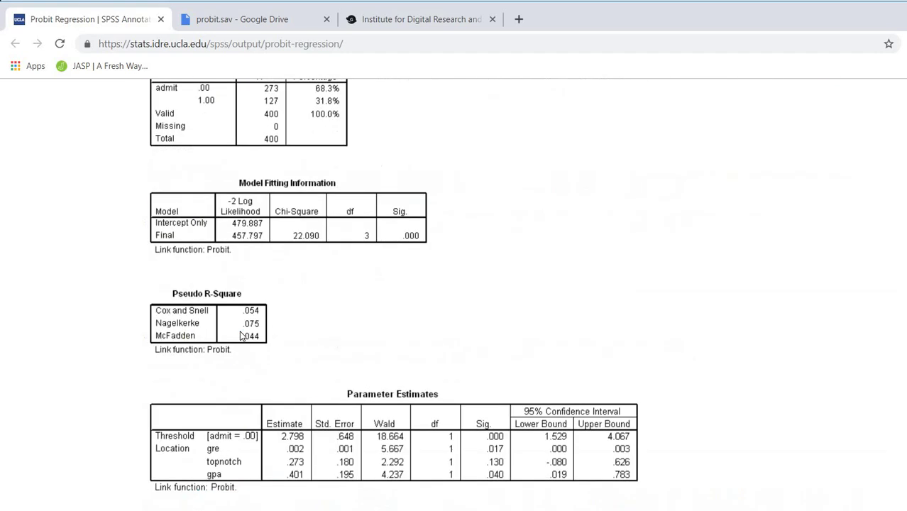
scroll(241, 332, "up", 7)
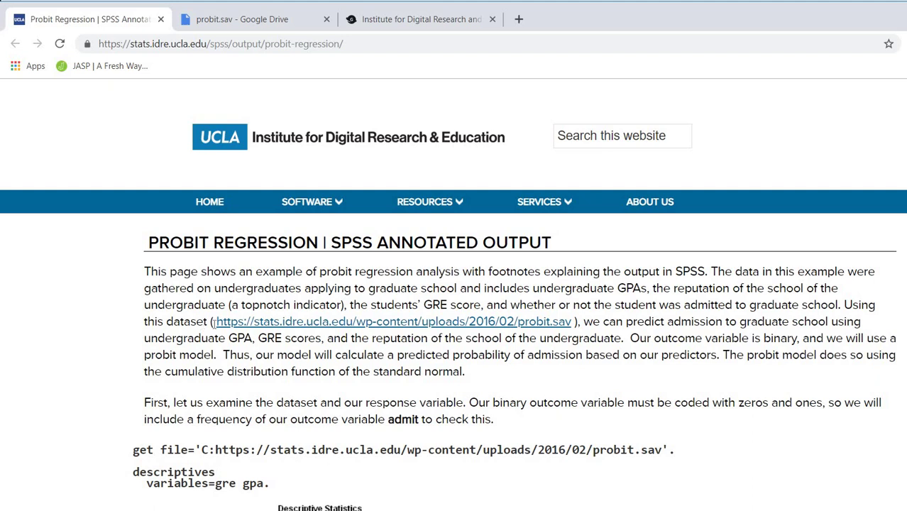
left_click_drag(204, 321, 602, 323)
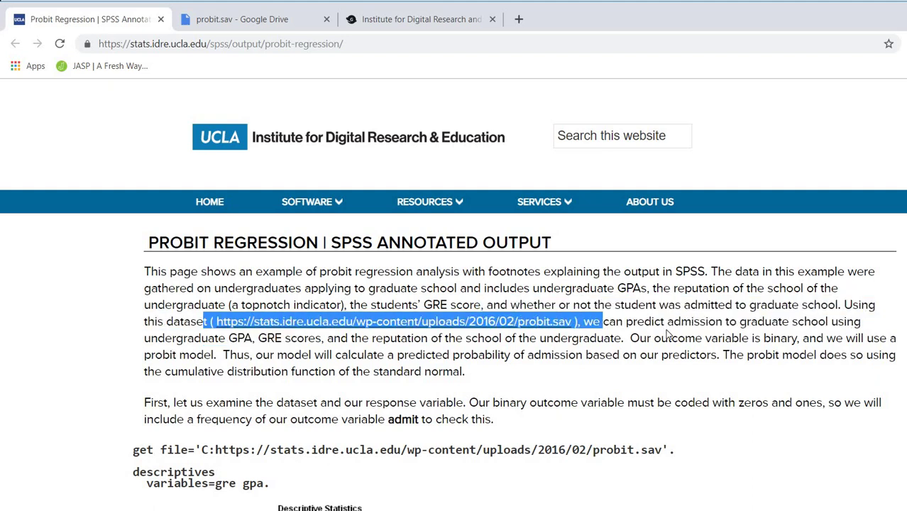
left_click(396, 110)
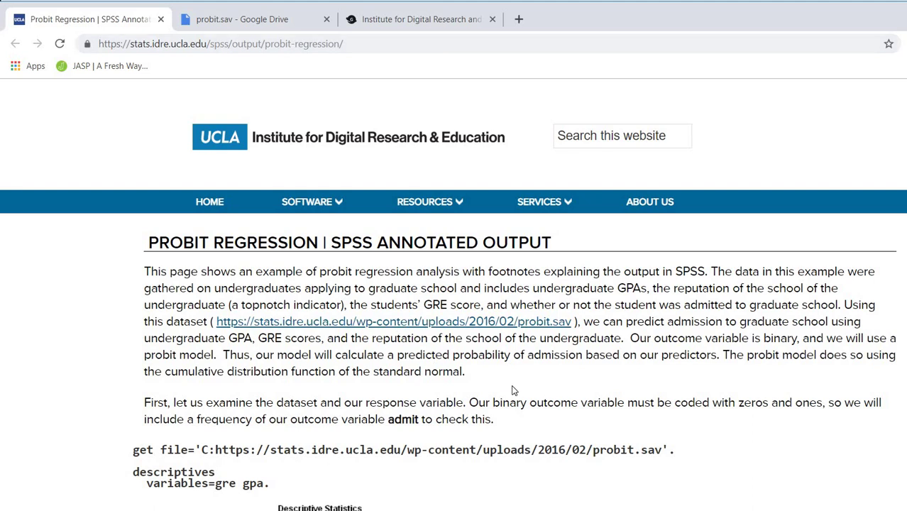
Step: Scroll back to the top of the tutorial and return to the probit.sav data in SPSS
scroll(514, 389, "down", 15)
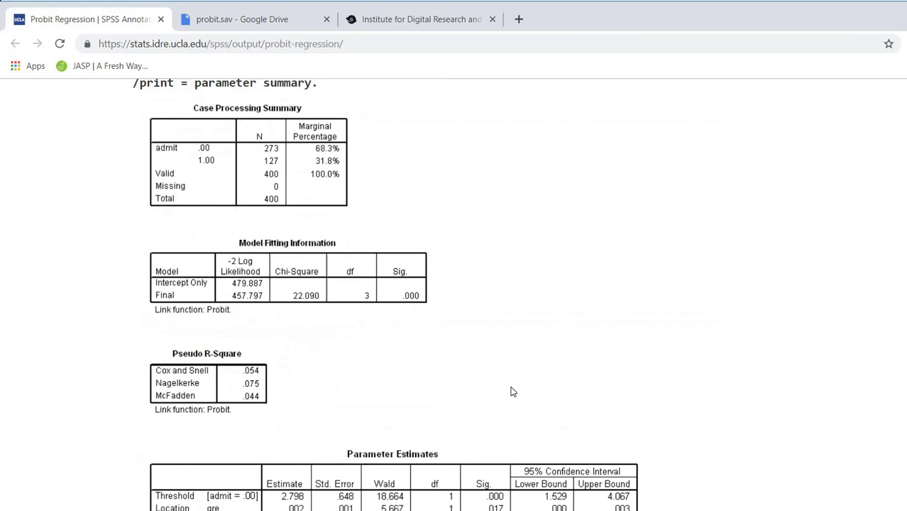
scroll(514, 392, "down", 9)
scroll(511, 390, "up", 11)
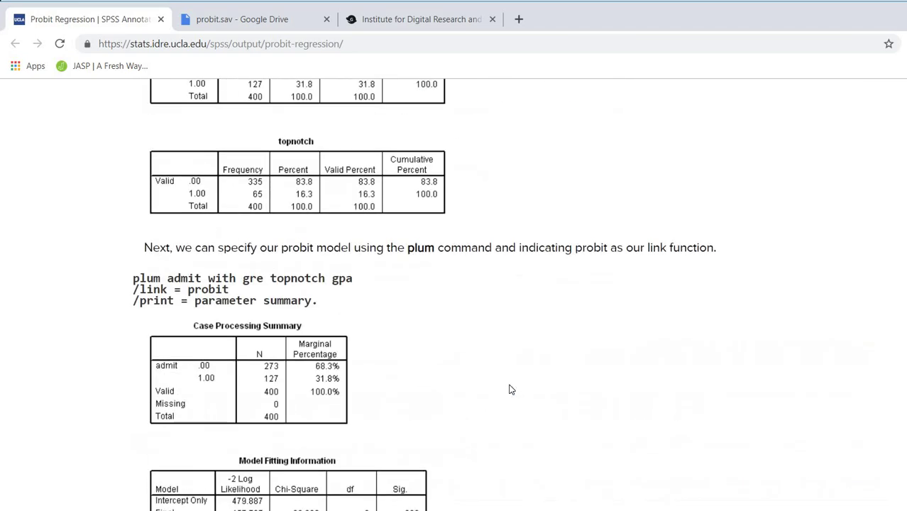
scroll(512, 389, "up", 10)
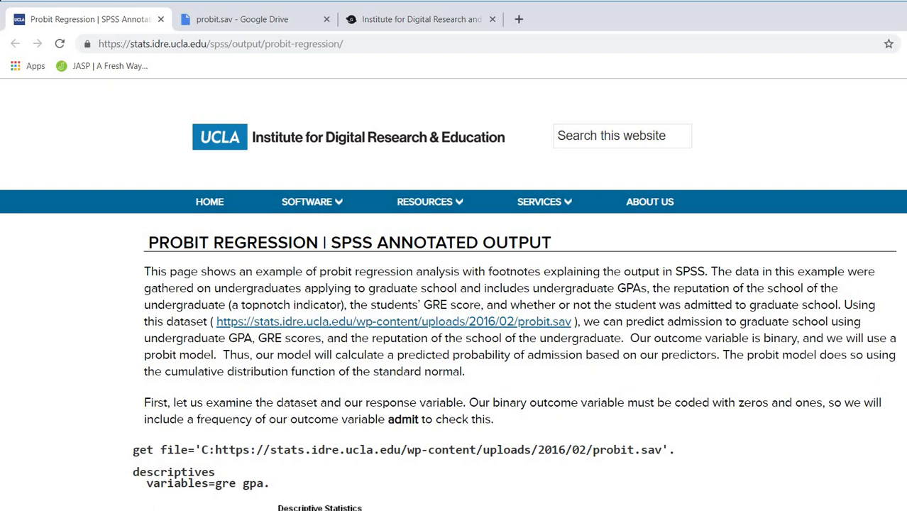
key("alt+Tab")
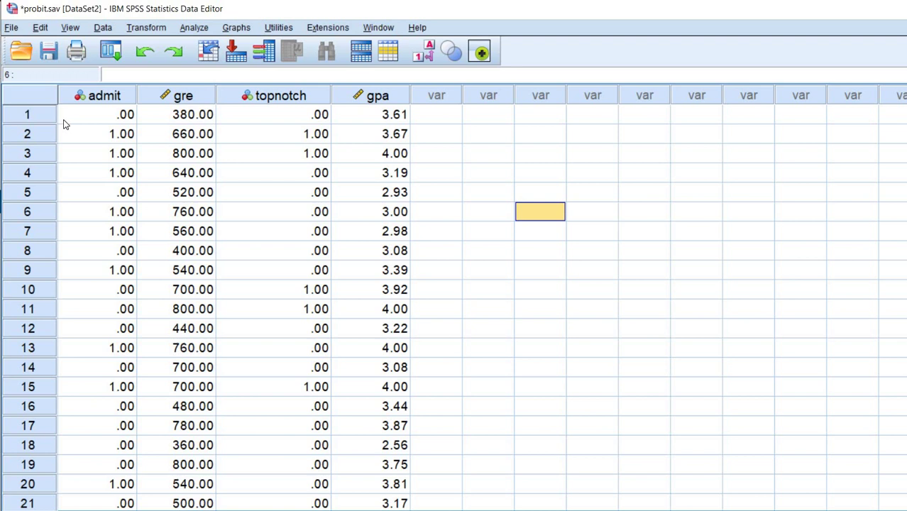
Step: Inspect the first three cases and their admit values in probit.sav
left_click(40, 119)
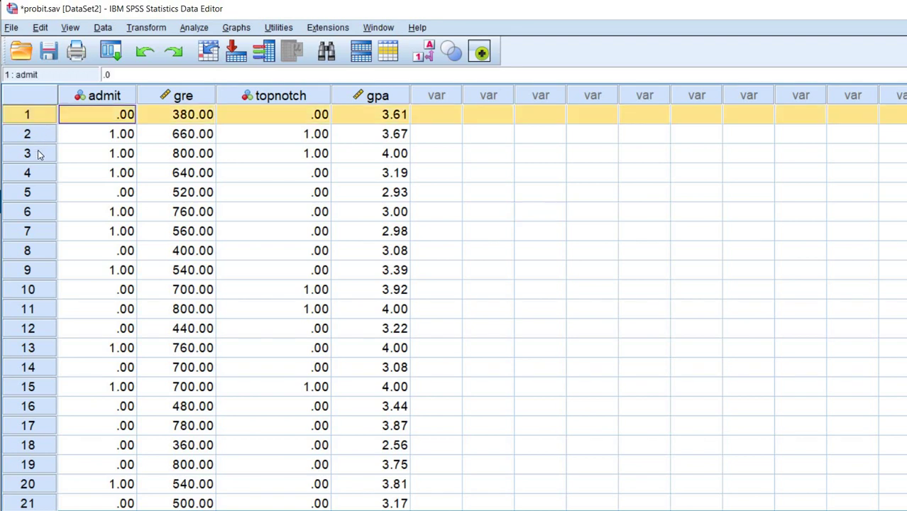
key("Down")
left_click(40, 156)
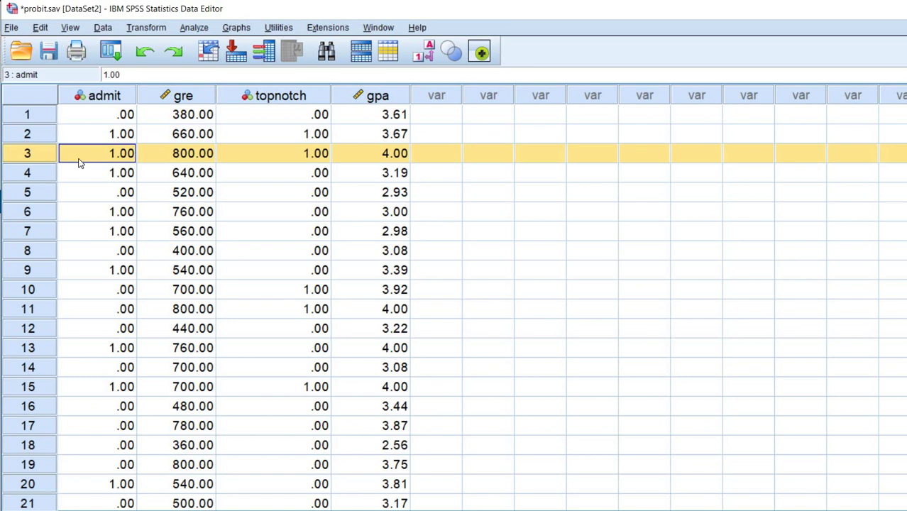
left_click(110, 159)
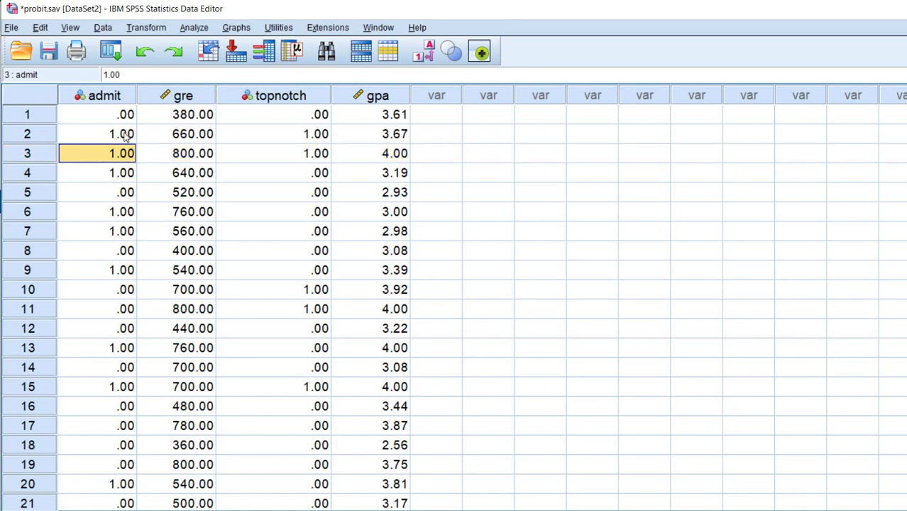
left_click(122, 111)
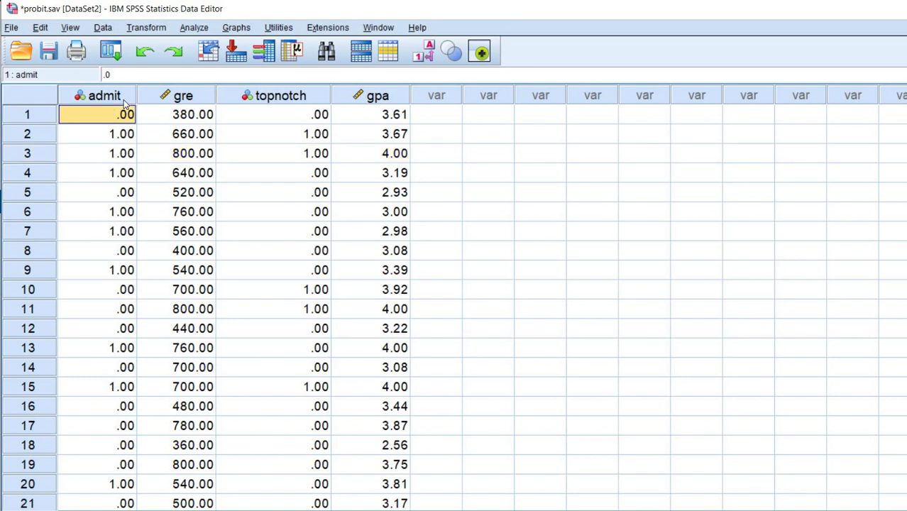
left_click(124, 103)
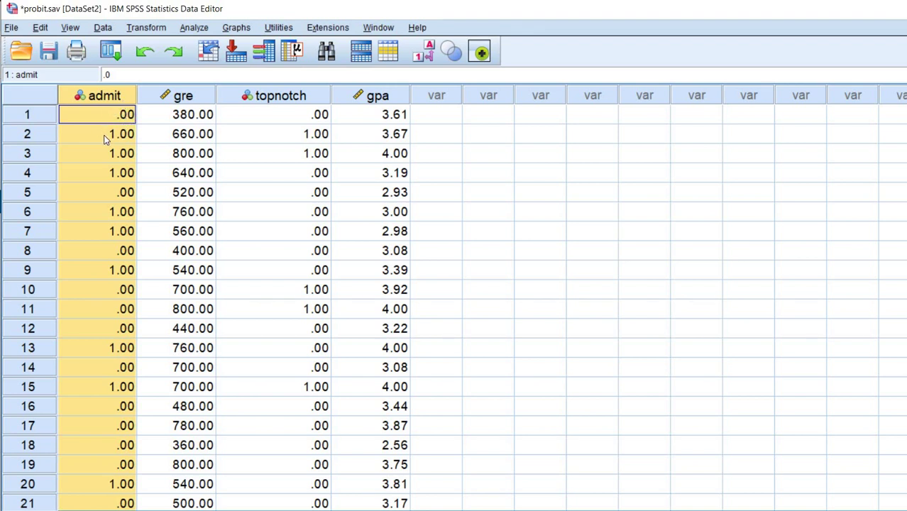
left_click(105, 137)
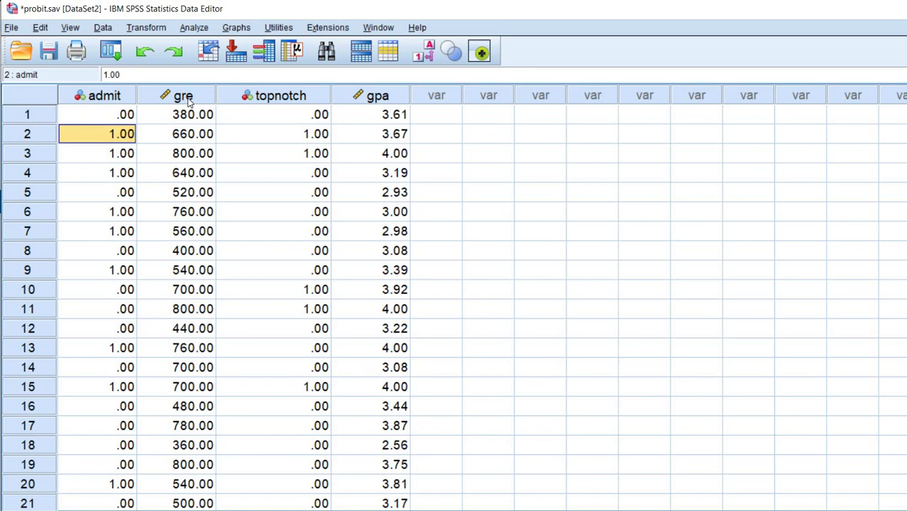
Step: Select the gre, topnotch, gpa and admit columns in turn to review them
left_click(186, 97)
left_click(289, 96)
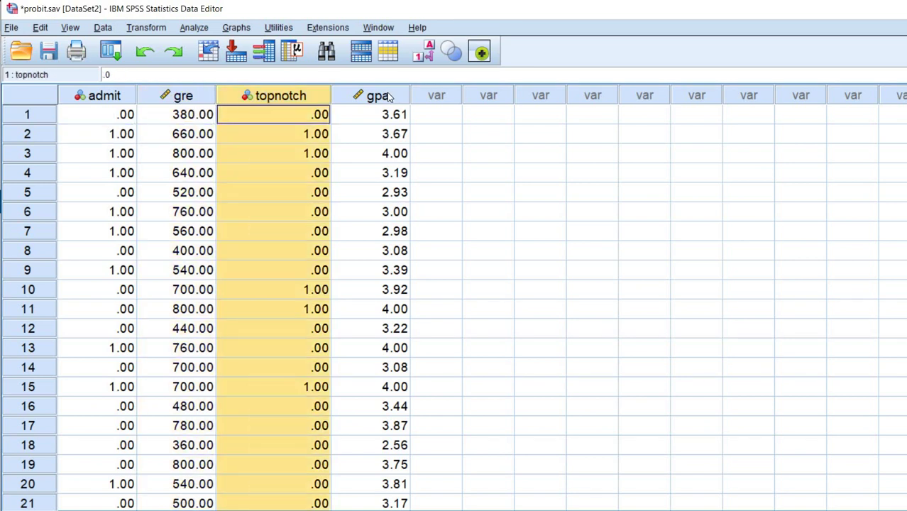
left_click(389, 97)
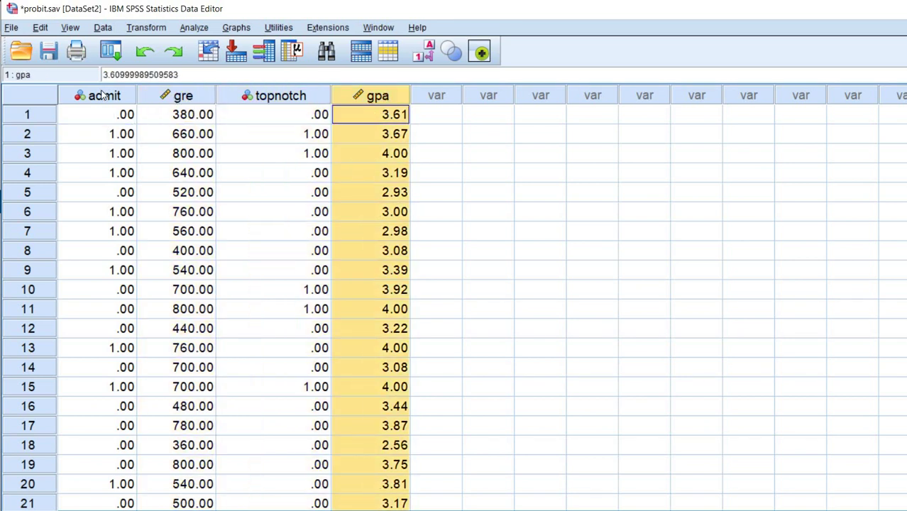
left_click(105, 97)
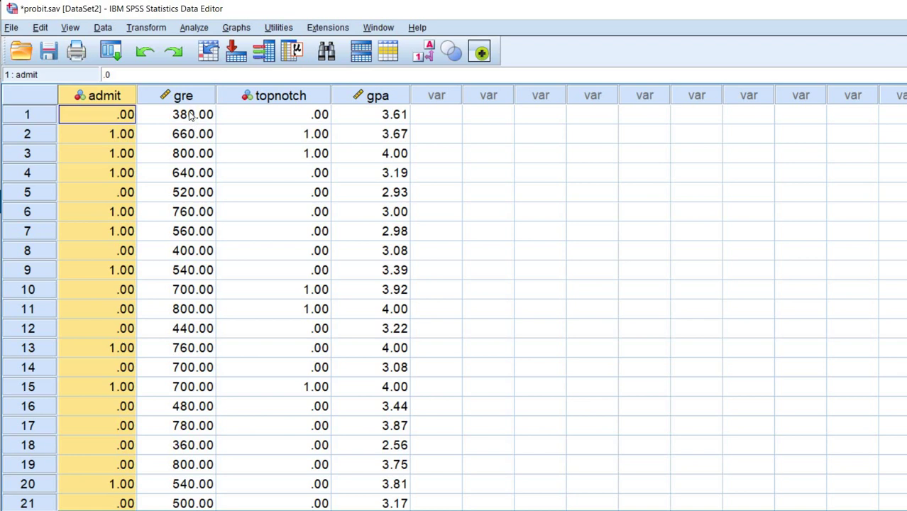
key("Right")
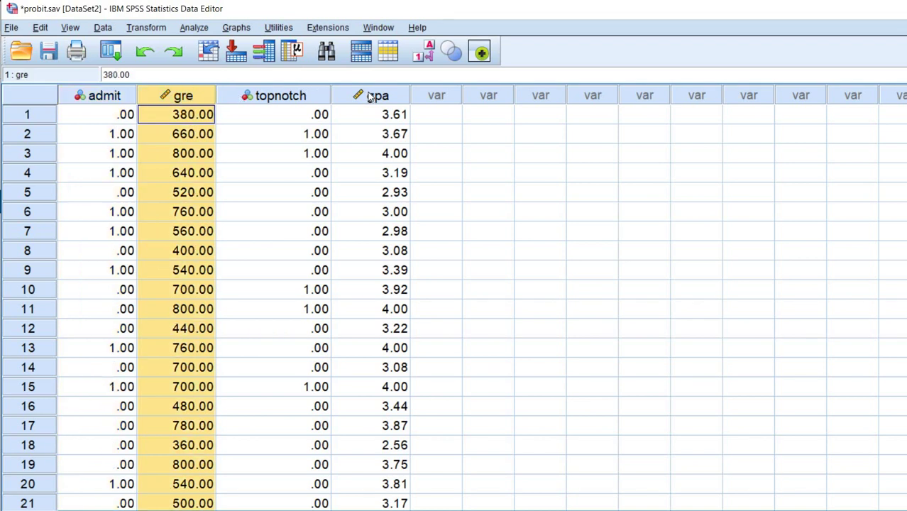
key("Right")
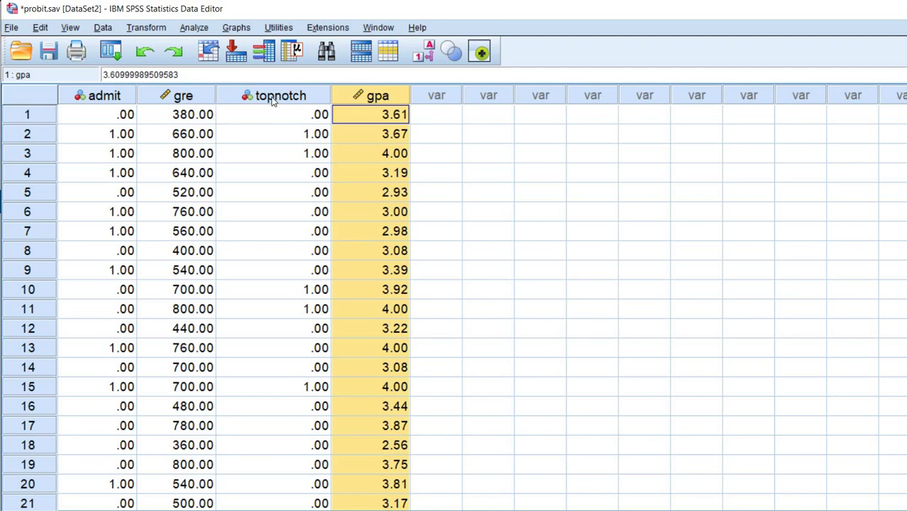
Step: Inspect the 0/1 topnotch values in rows 1 and 2
left_click(285, 119)
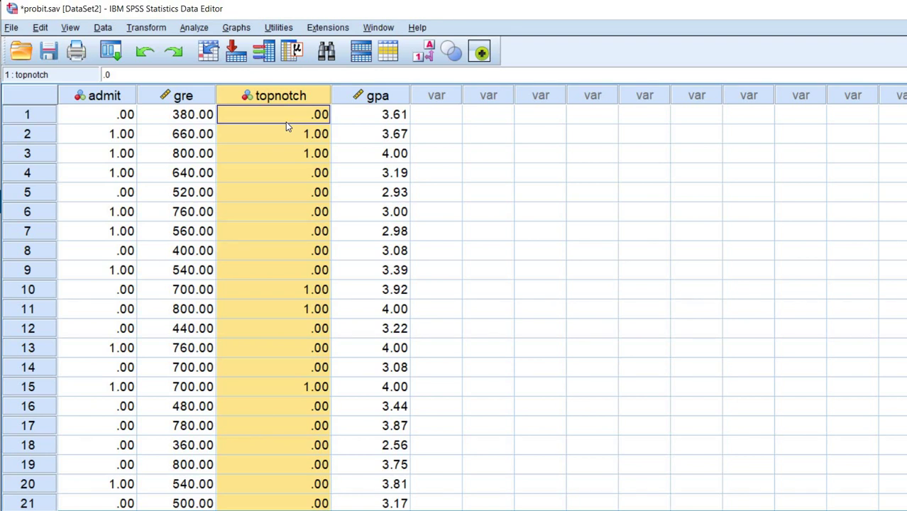
left_click(286, 115)
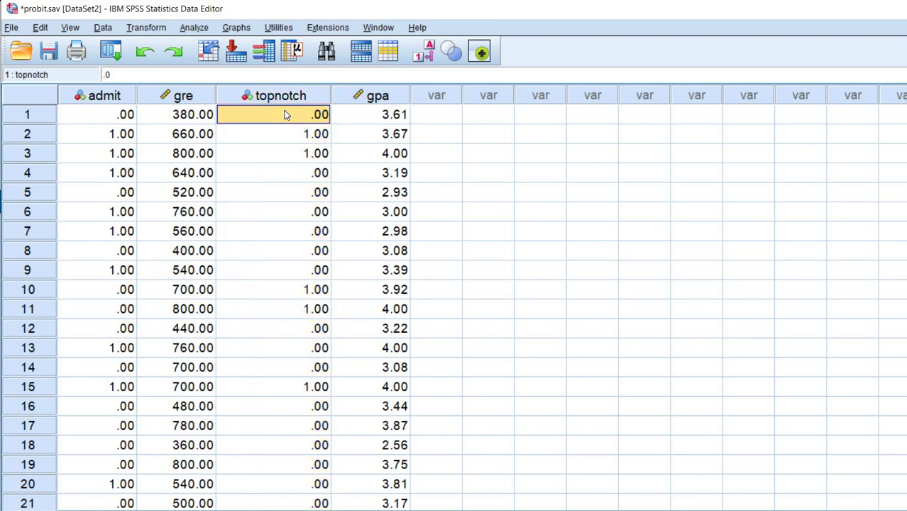
left_click(282, 142)
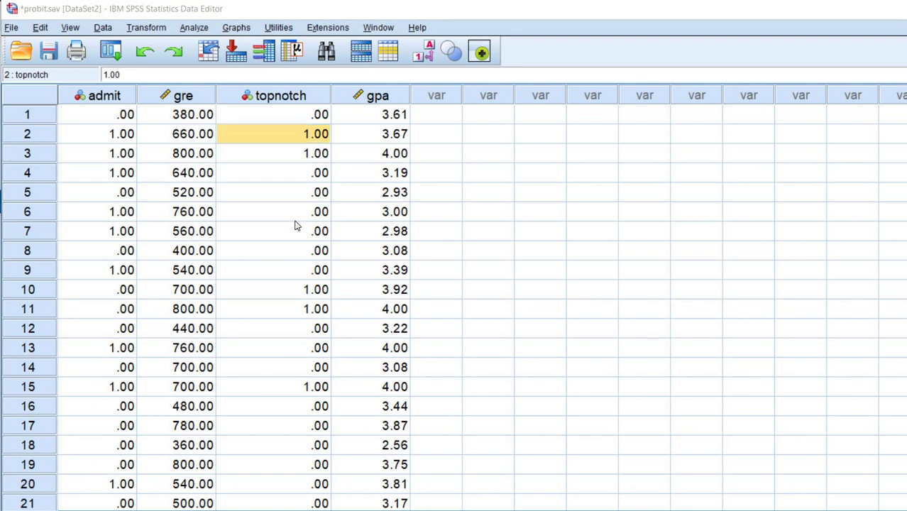
Step: Open Analyze > Generalized Linear Models and choose Binary probit as the model type
left_click(194, 28)
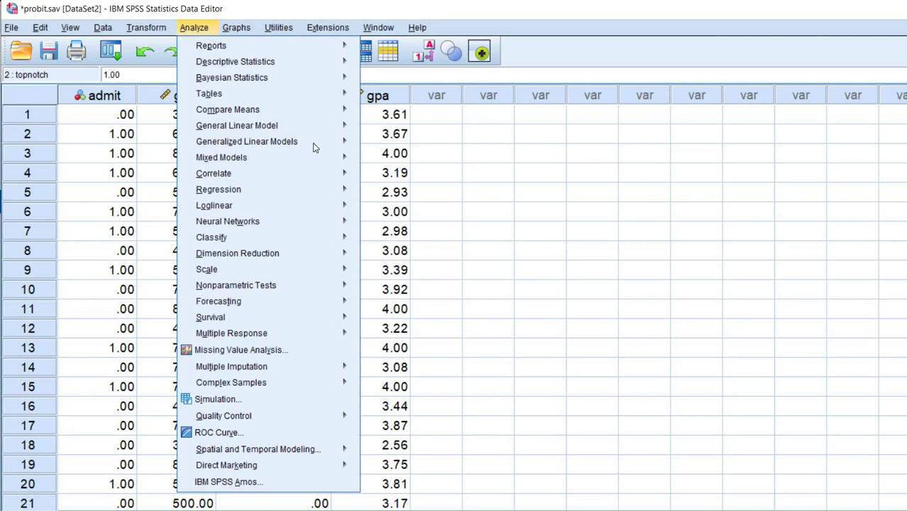
mouse_move(316, 144)
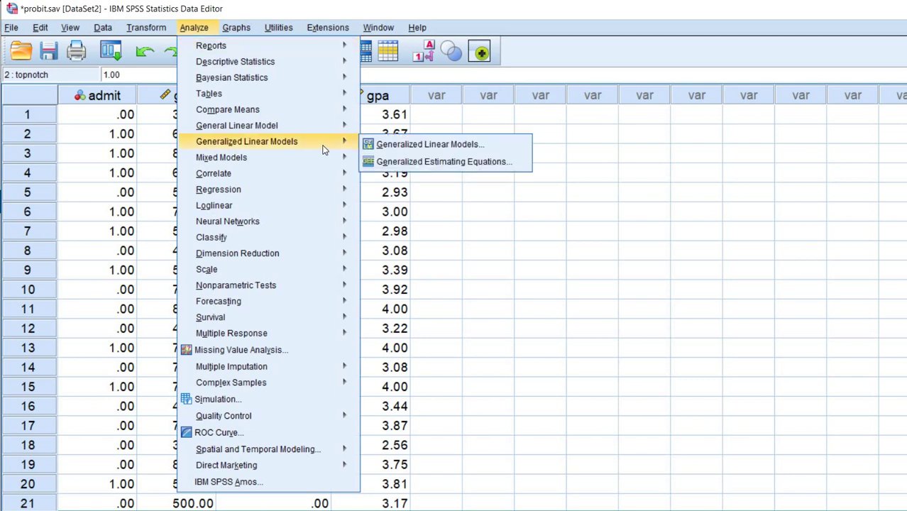
left_click(434, 144)
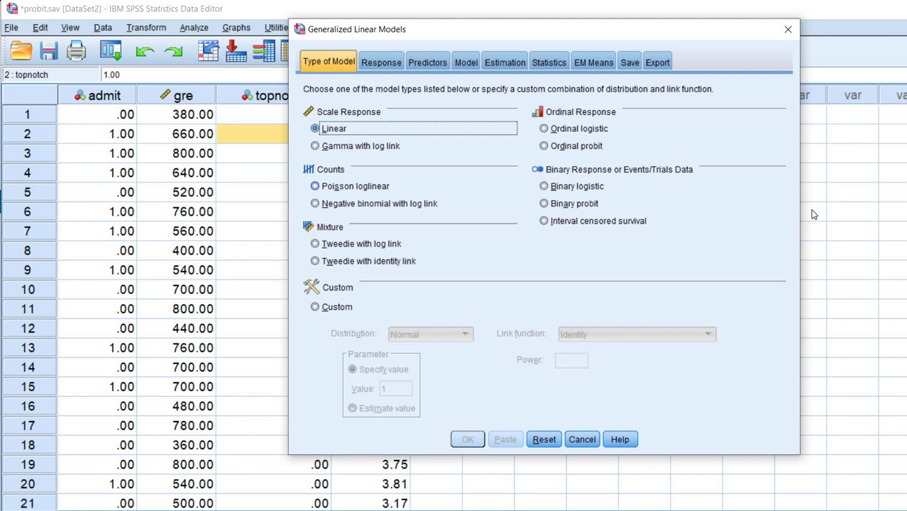
left_click(543, 204)
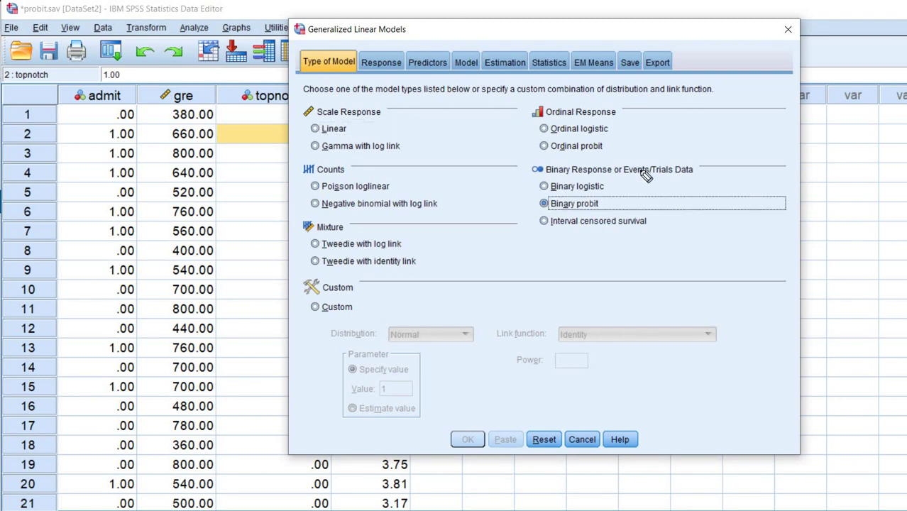
left_click_drag(535, 205, 627, 217)
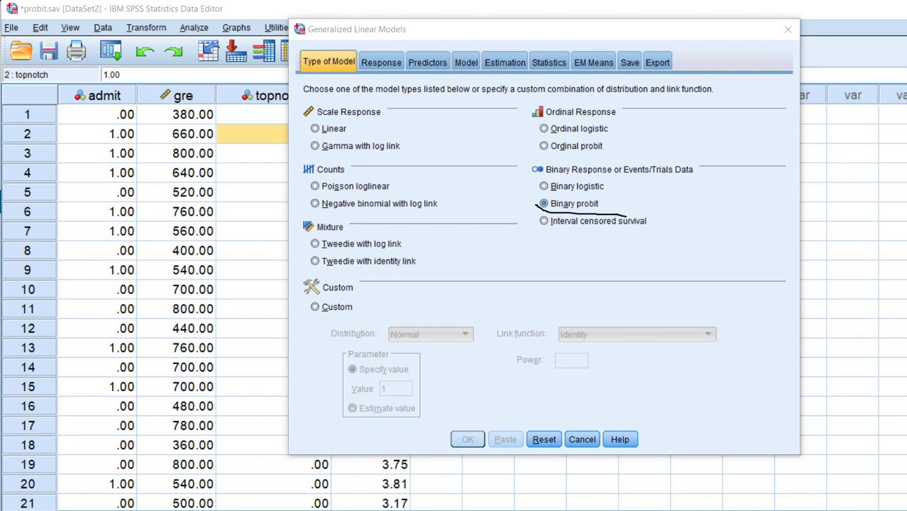
Step: Make admit the dependent variable on the Response tab
left_click(381, 62)
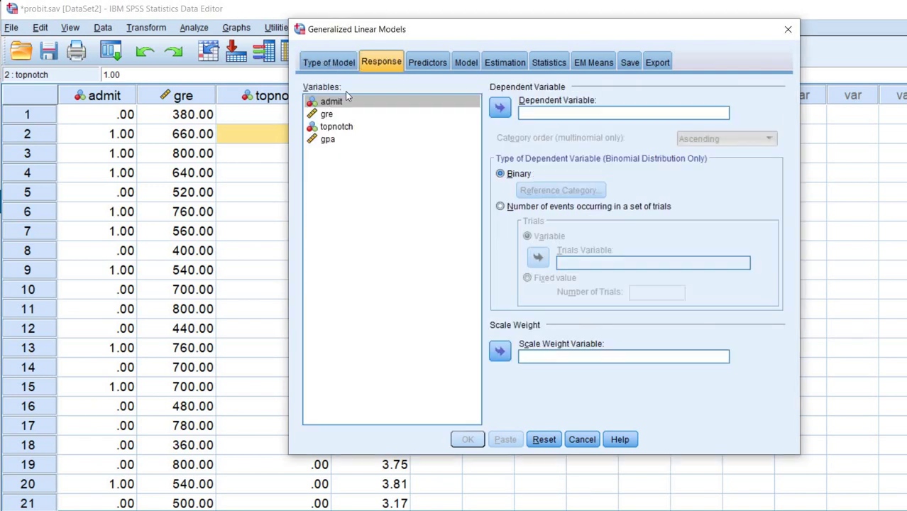
left_click(331, 102)
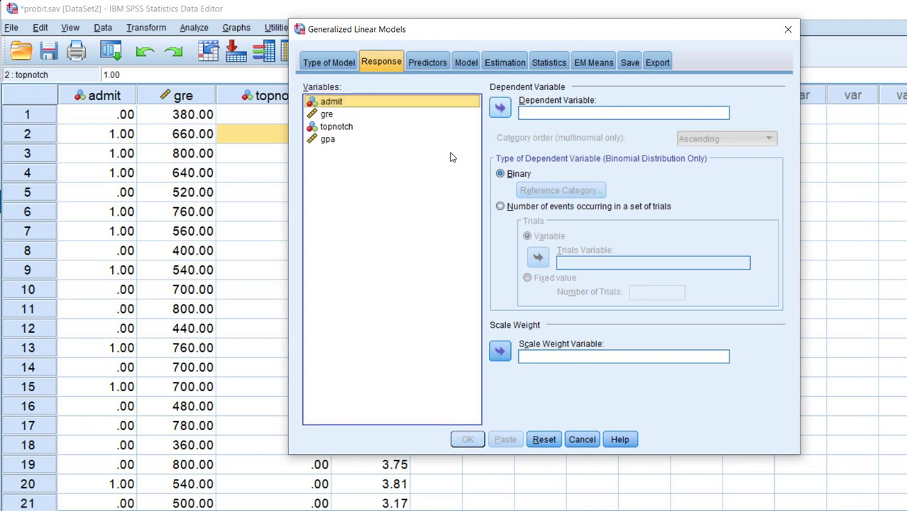
left_click(500, 107)
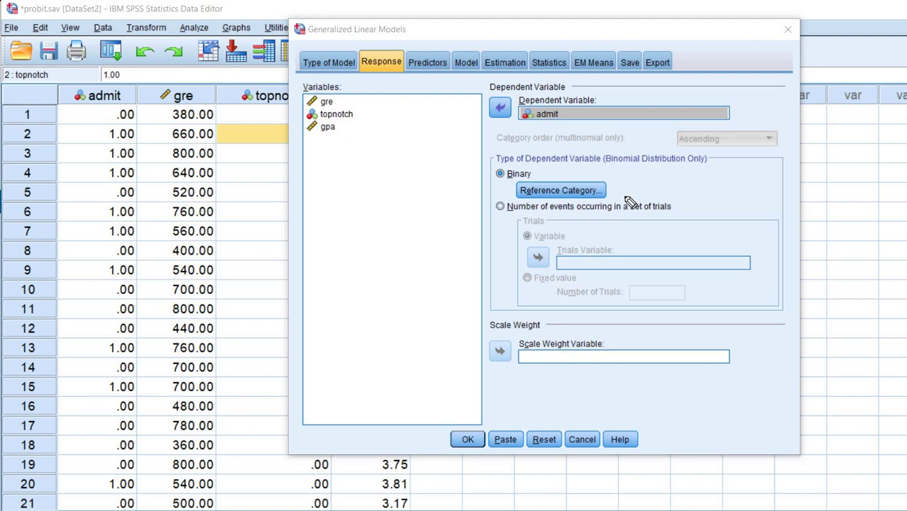
mouse_move(628, 203)
left_mouse_down()
mouse_move(501, 171)
mouse_move(486, 202)
mouse_move(525, 213)
left_mouse_up()
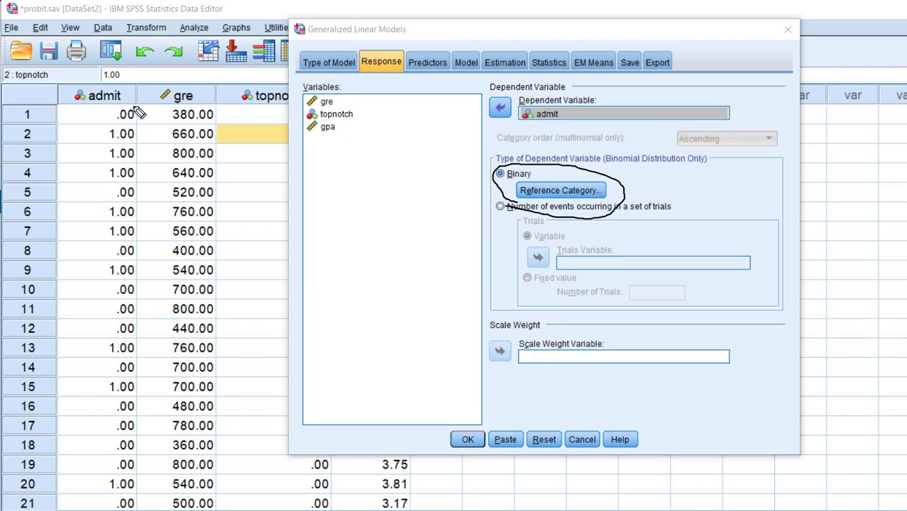
Step: Annotate the .00 and 1.00 admit values in the first rows, then clear the marks
left_click_drag(134, 108, 148, 99)
left_click_drag(137, 134, 149, 129)
left_click_drag(59, 134, 86, 134)
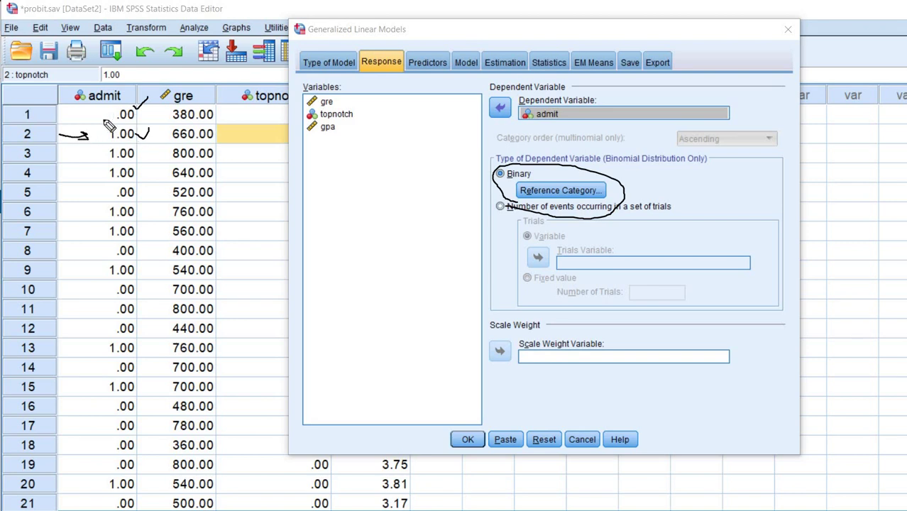
left_click_drag(113, 118, 130, 99)
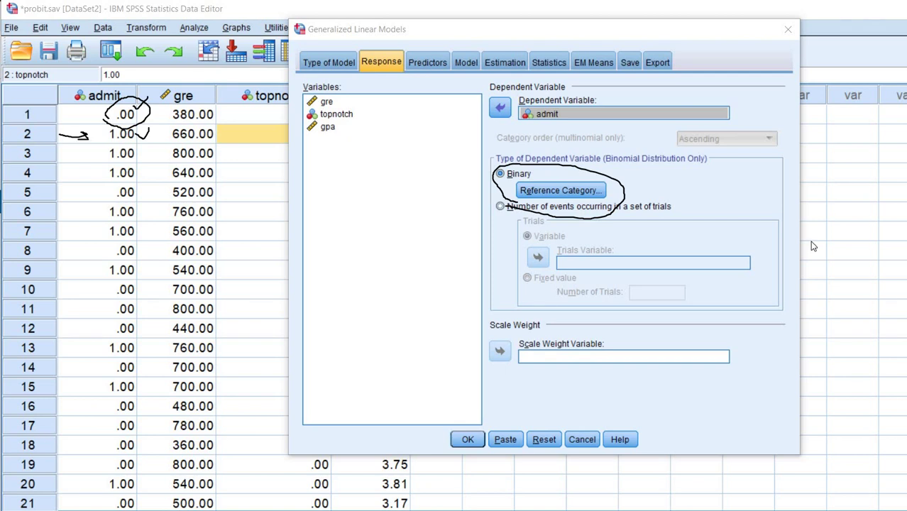
key("Escape")
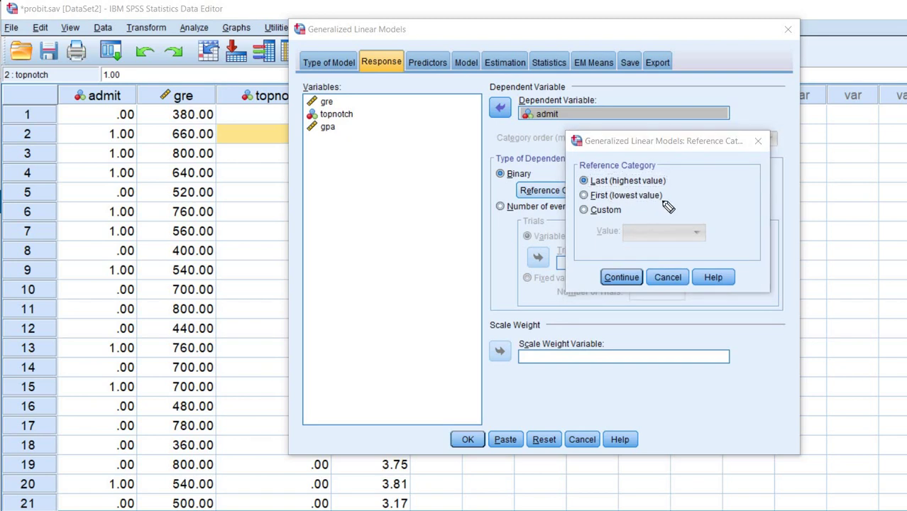
Step: Set the reference category to First (lowest value) and confirm it
left_click_drag(653, 199, 603, 190)
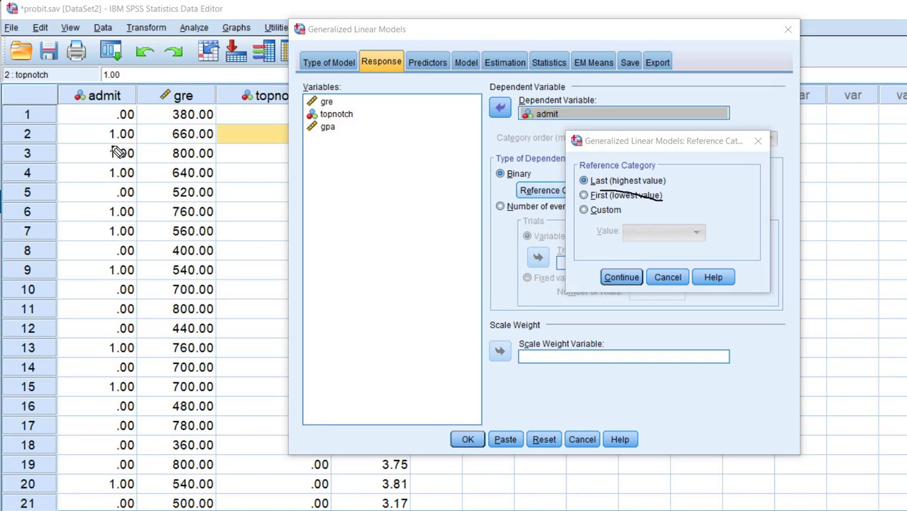
left_click_drag(110, 148, 136, 147)
left_click_drag(557, 176, 603, 202)
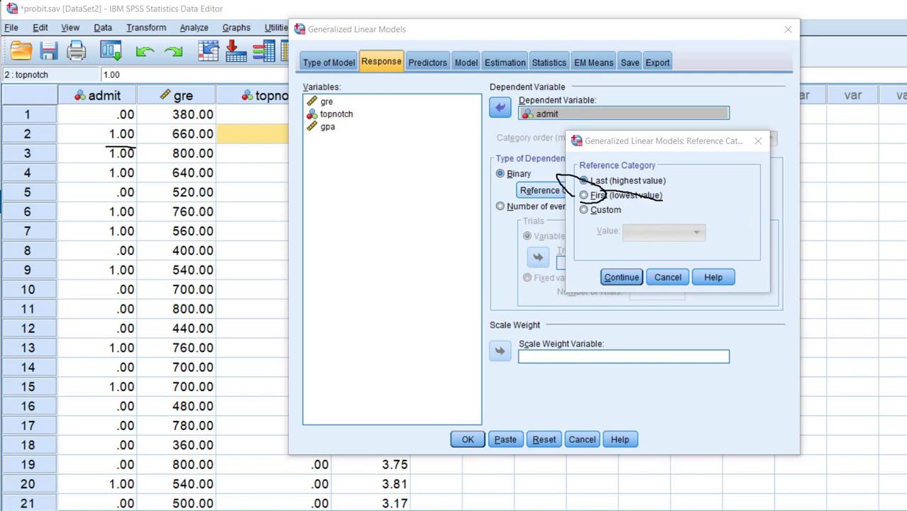
key("Escape")
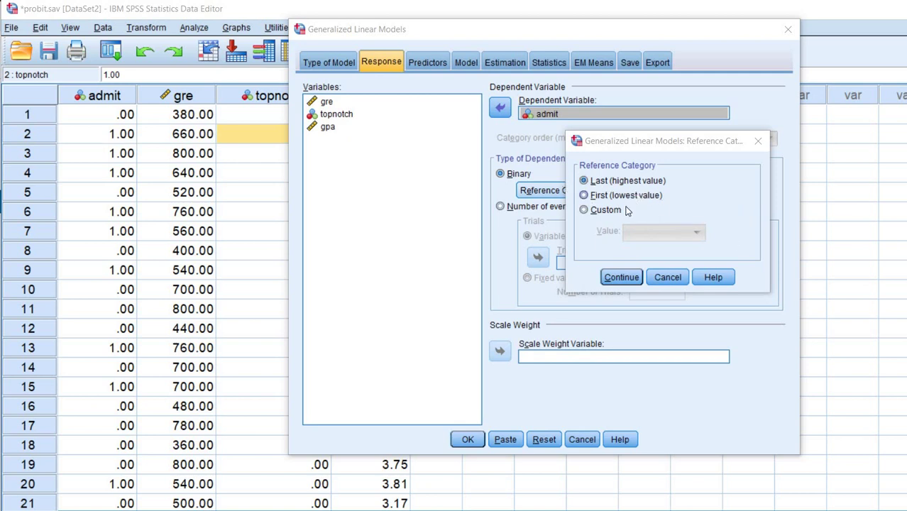
left_click(625, 196)
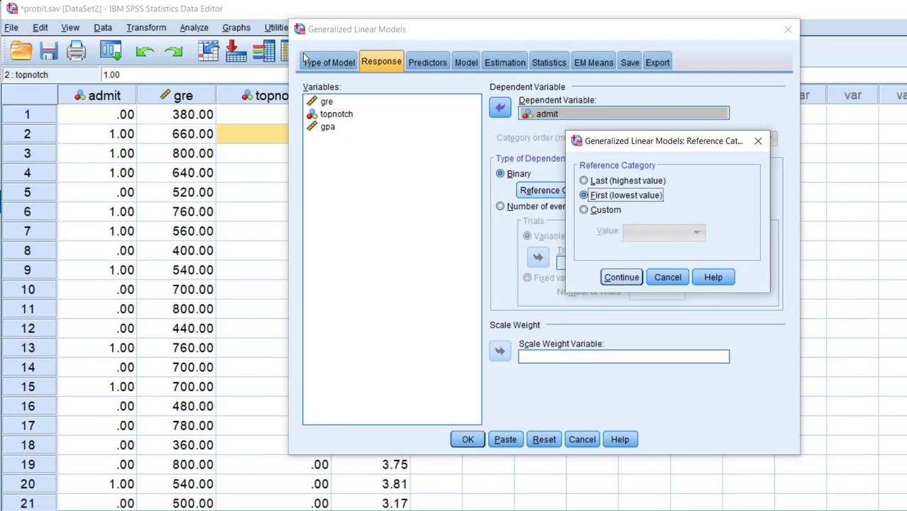
key("Return")
Step: Add gre, topnotch and gpa to the Covariates box on the Predictors tab
left_click(426, 64)
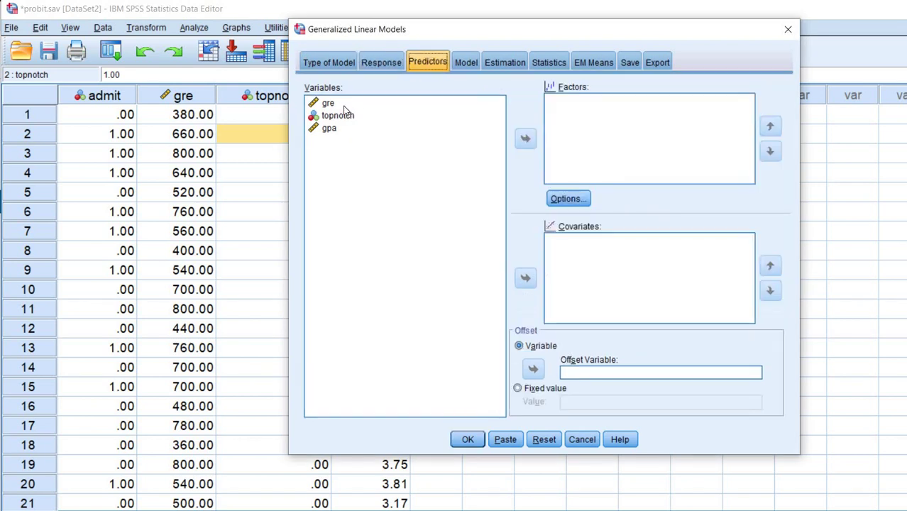
left_click(343, 105)
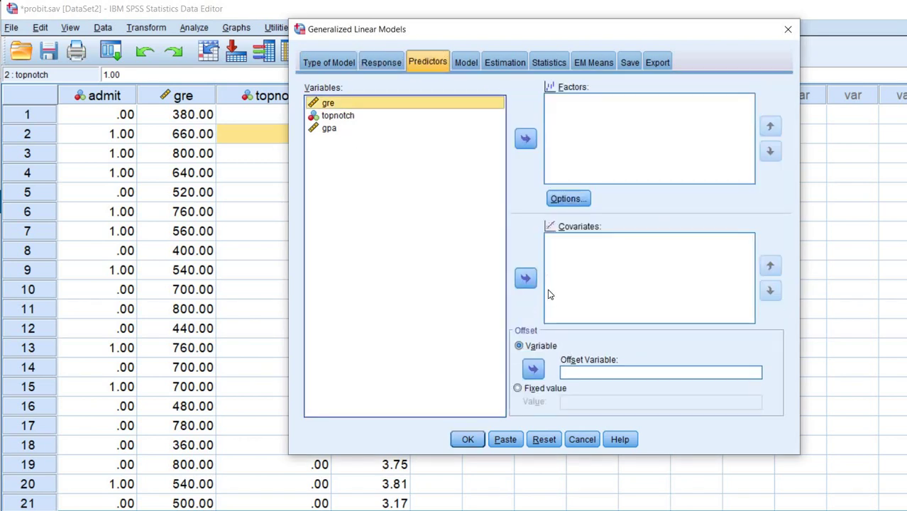
key("ctrl+a")
left_click(526, 279)
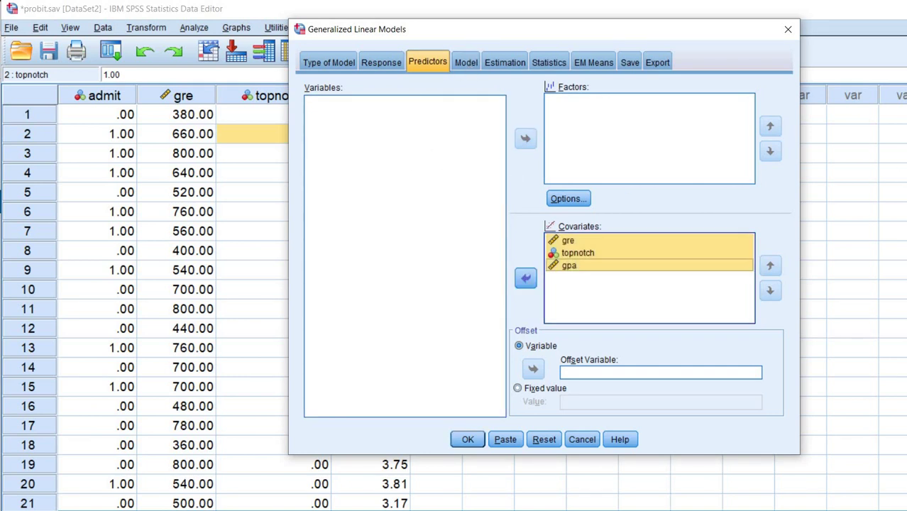
Step: Annotate the empty Factors area and point out topnotch among the covariates
left_click_drag(545, 99, 589, 101)
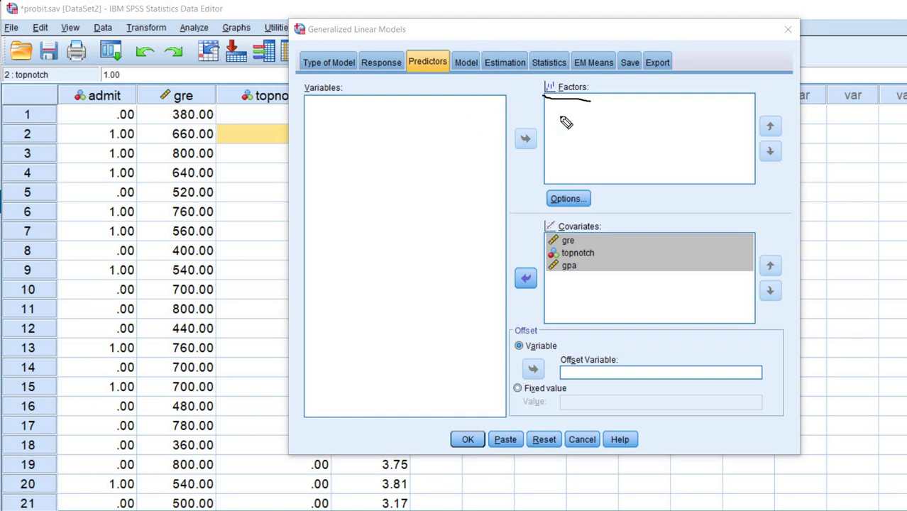
mouse_move(566, 123)
left_mouse_down()
mouse_move(550, 111)
mouse_move(516, 118)
mouse_move(561, 134)
left_mouse_up()
key("Escape")
left_click(594, 258)
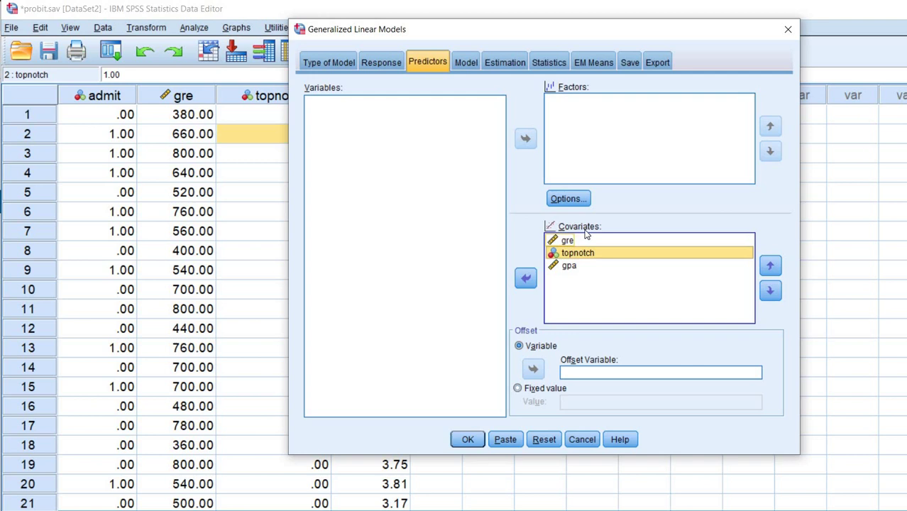
Step: Enter gre, topnotch and gpa as main effects on the Model tab
left_click(470, 64)
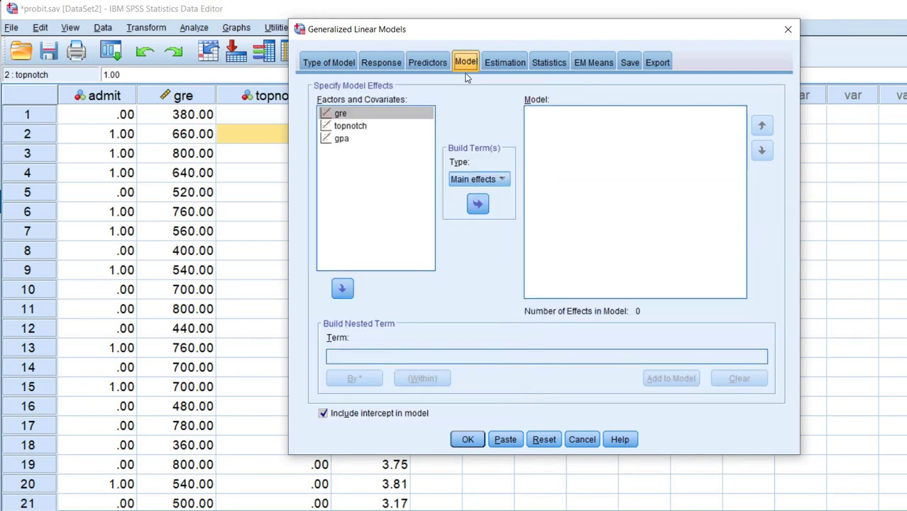
left_click(358, 140, "shift")
left_click(477, 205)
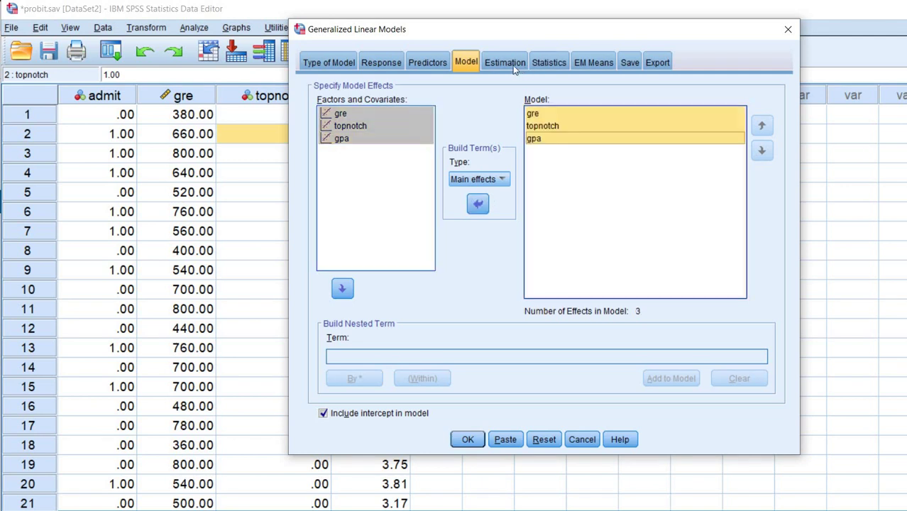
Step: Include exponential parameter estimates in the statistics and run the probit model
left_click(511, 63)
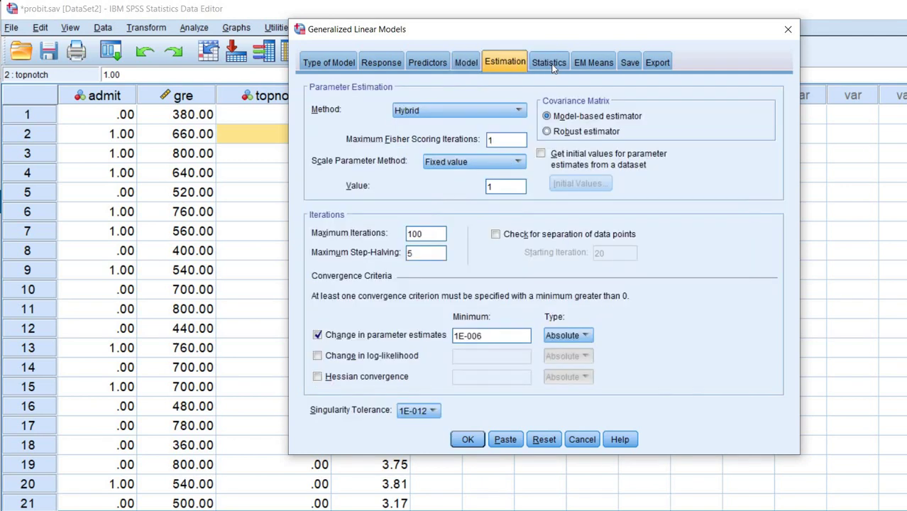
left_click(550, 64)
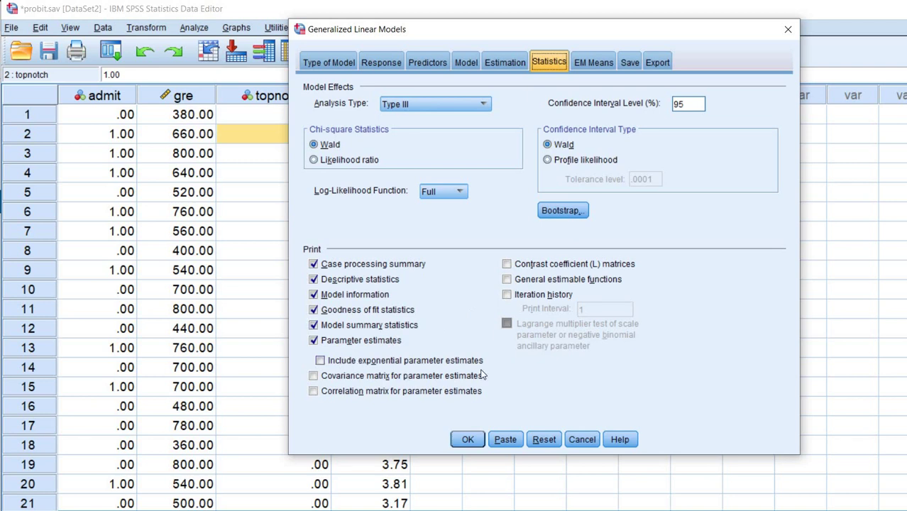
left_click(402, 362)
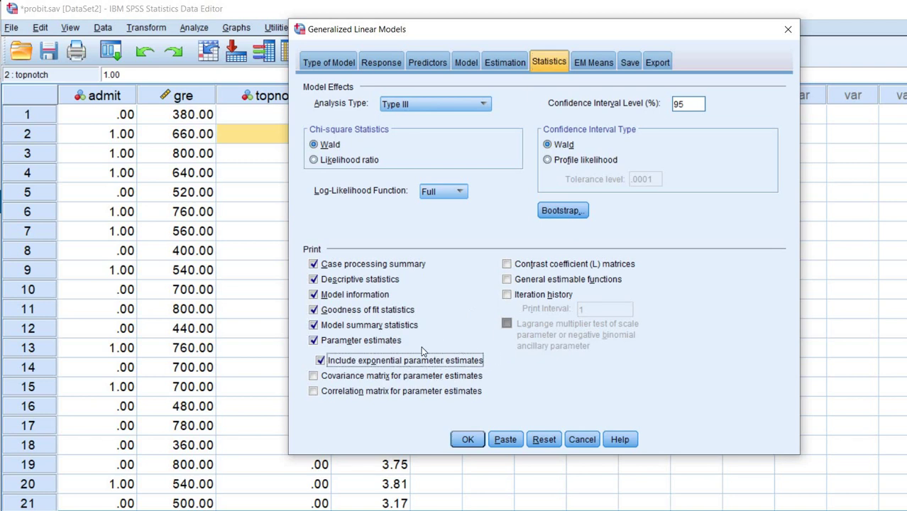
left_click(467, 440)
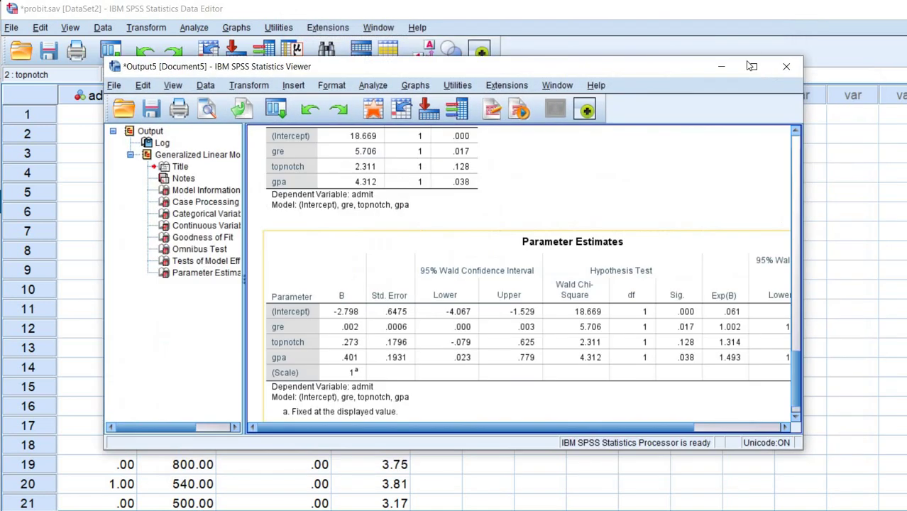
Step: Maximize the Output Viewer and mark the Binomial distribution and Probit link in Model Information
left_click(754, 69)
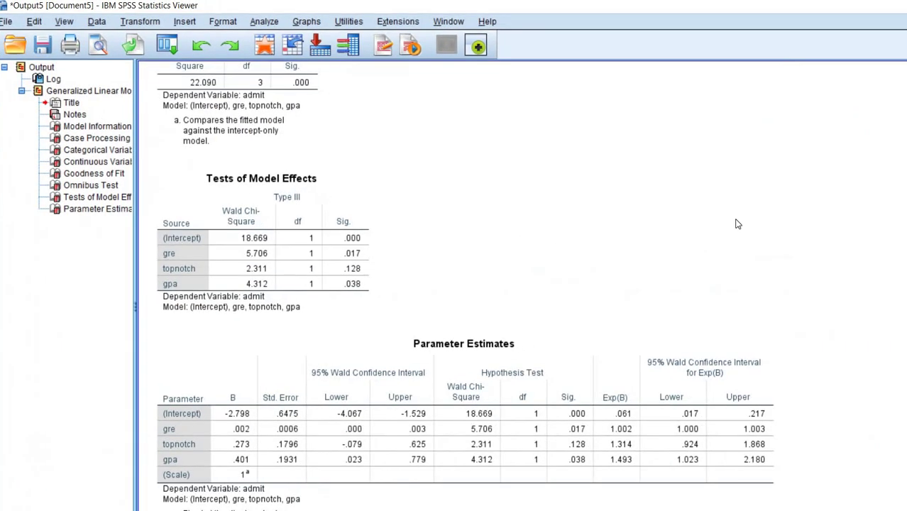
scroll(736, 224, "up", 3)
scroll(736, 225, "up", 15)
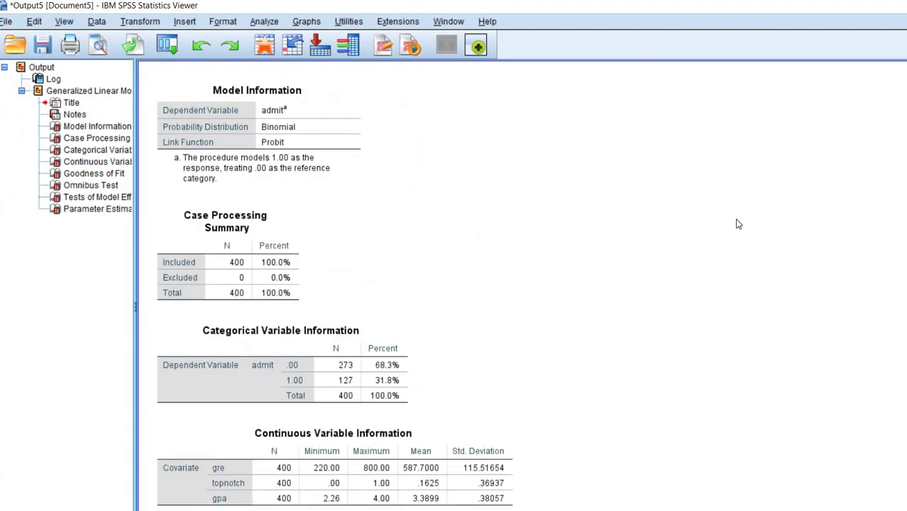
scroll(895, 206, "down", 2)
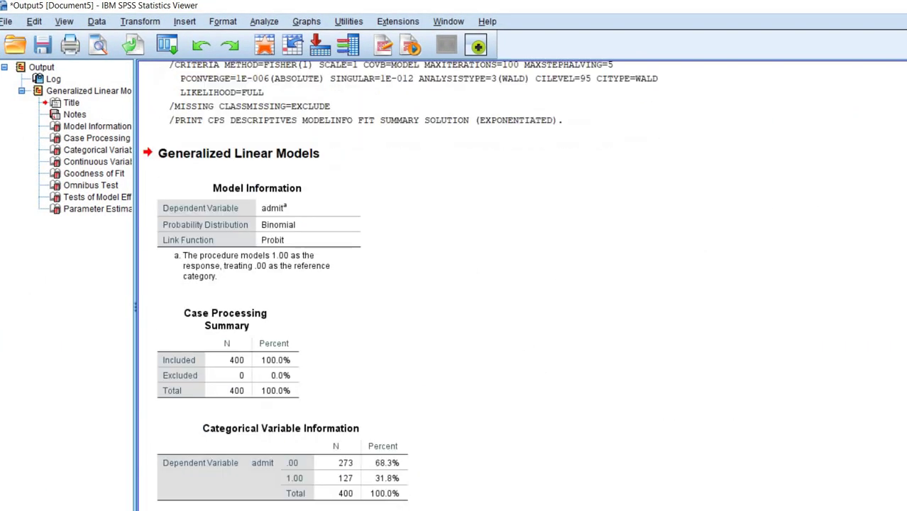
left_click_drag(241, 200, 367, 192)
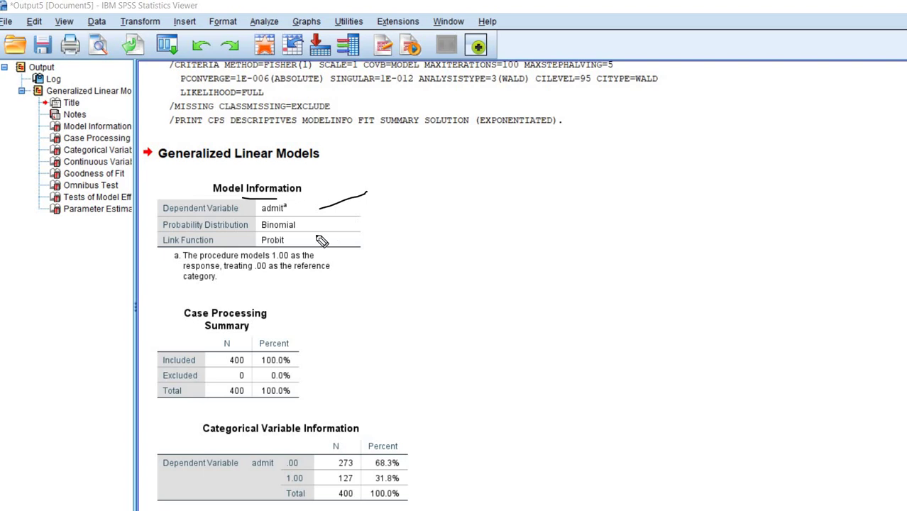
left_click_drag(308, 227, 348, 216)
left_click_drag(291, 246, 333, 237)
Step: Scroll down the output to the Omnibus Test and Tests of Model Effects
scroll(625, 291, "down", 7)
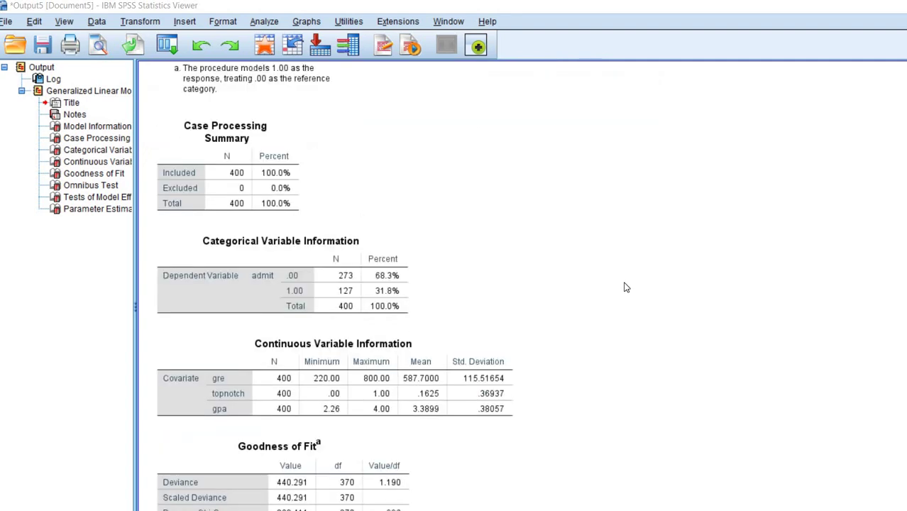
scroll(625, 287, "down", 4)
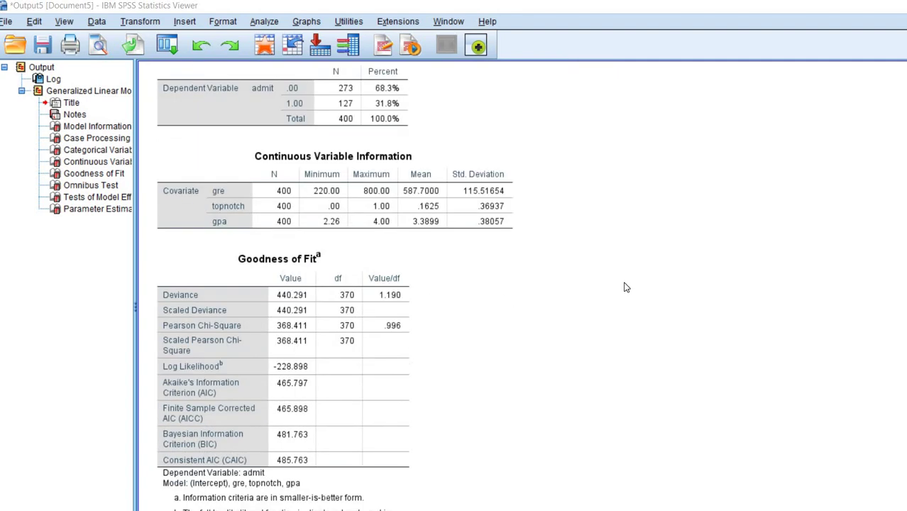
scroll(625, 287, "down", 12)
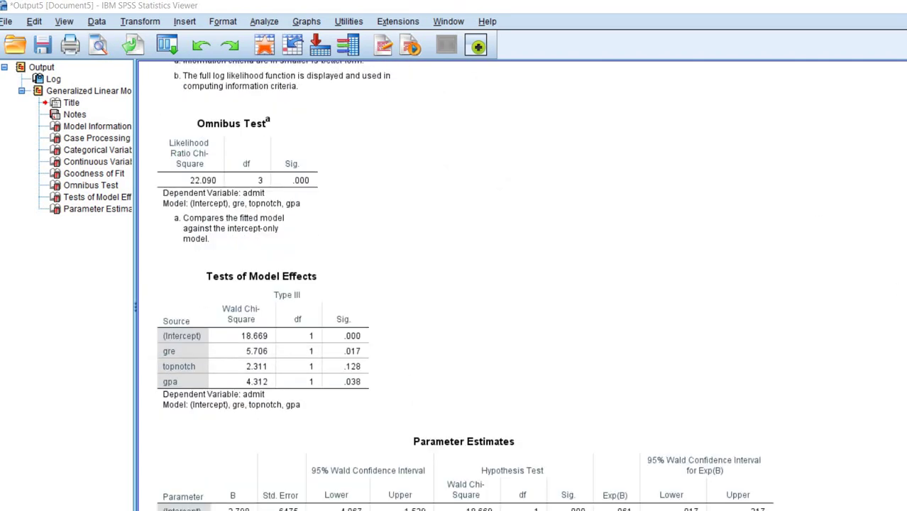
mouse_move(210, 132)
left_mouse_down()
mouse_move(226, 133)
mouse_move(150, 142)
mouse_move(158, 193)
mouse_move(230, 158)
mouse_move(213, 132)
left_mouse_up()
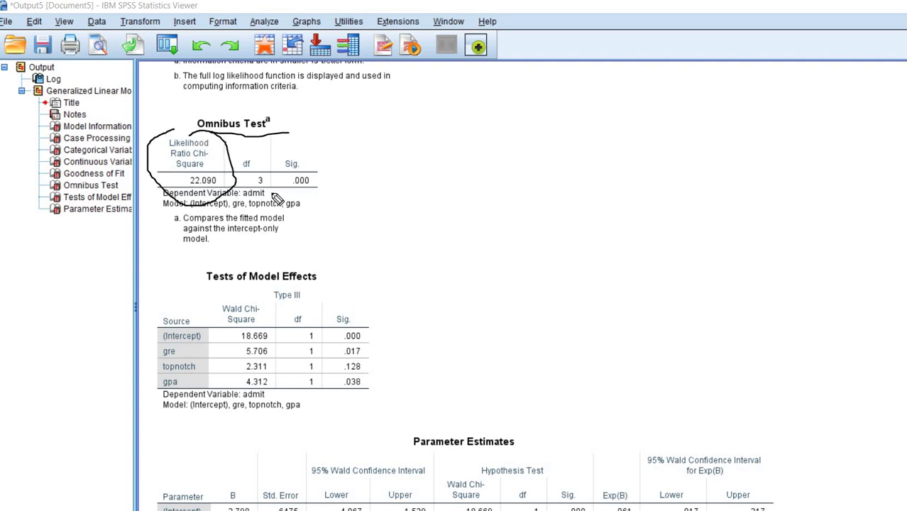
left_click_drag(326, 166, 241, 192)
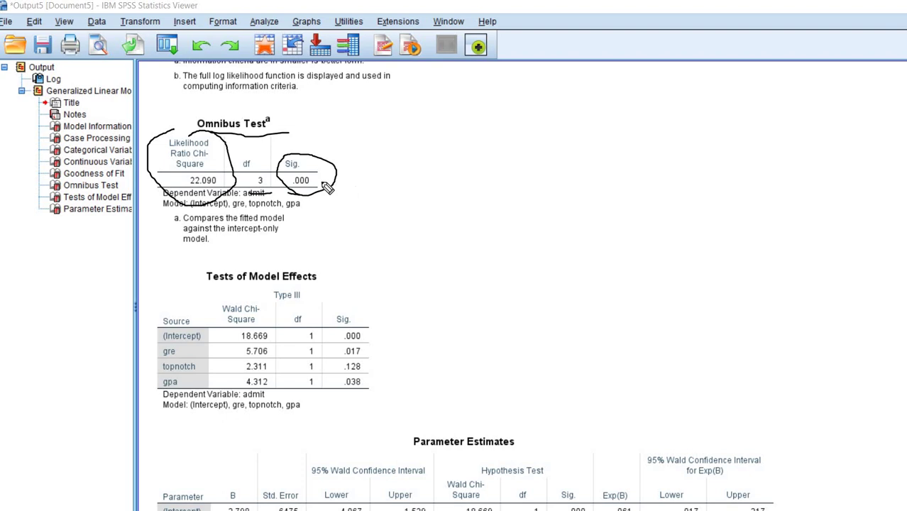
left_click_drag(319, 173, 373, 143)
key("Escape")
scroll(705, 243, "down", 3)
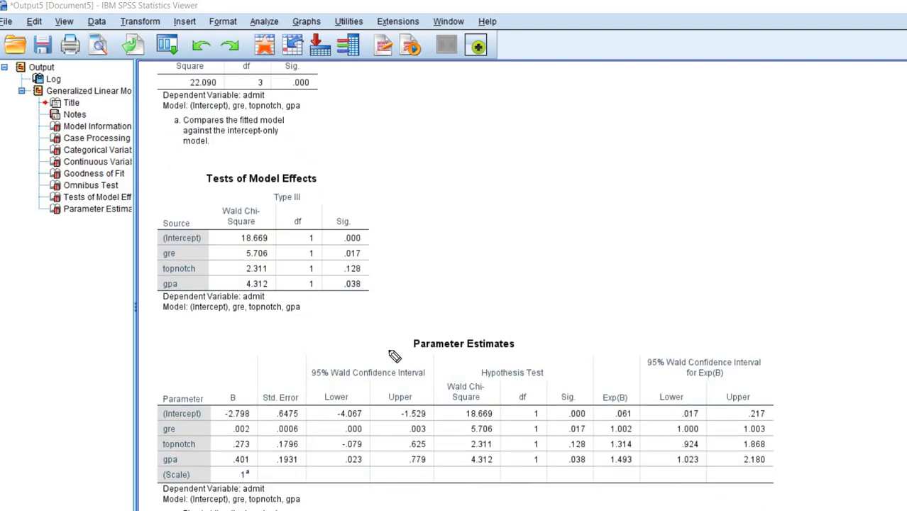
left_click_drag(416, 357, 514, 362)
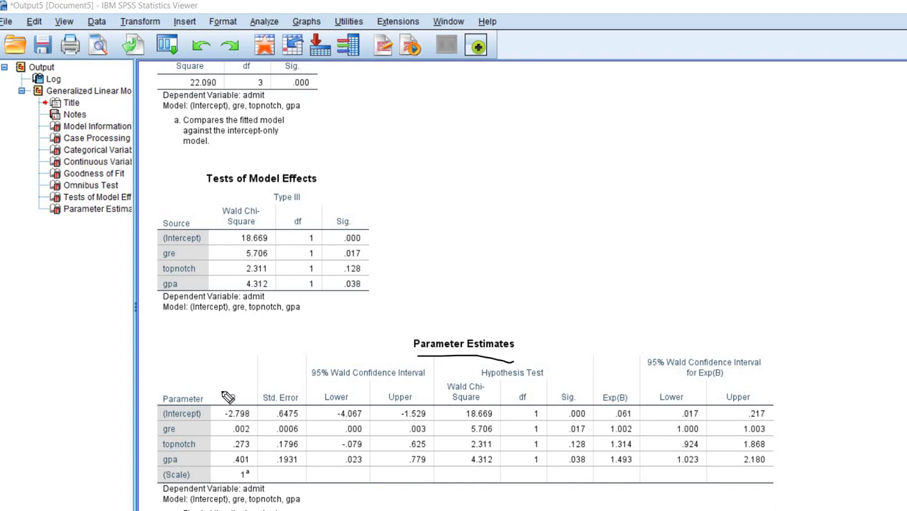
mouse_move(244, 385)
left_mouse_down()
mouse_move(228, 409)
mouse_move(248, 386)
left_mouse_up()
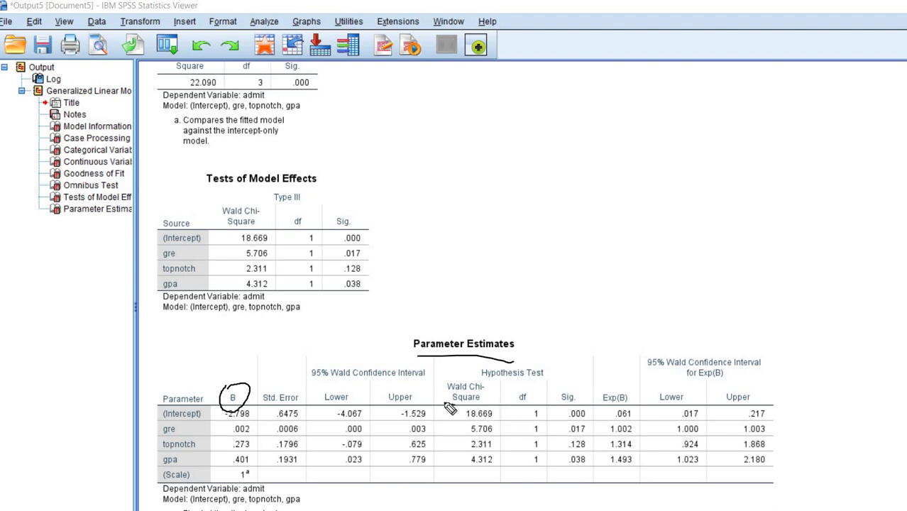
left_click_drag(445, 403, 496, 401)
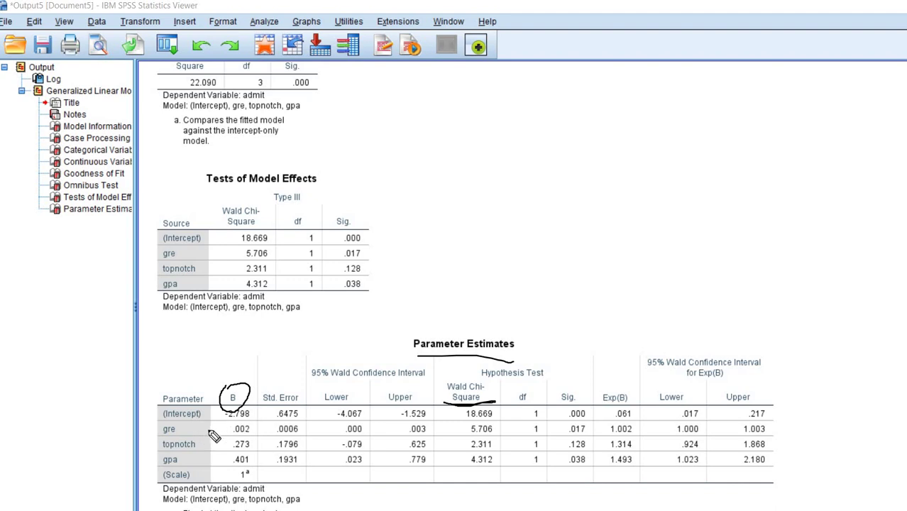
mouse_move(207, 430)
left_mouse_down()
mouse_move(215, 426)
mouse_move(220, 439)
left_mouse_up()
left_click_drag(211, 455, 222, 446)
mouse_move(581, 387)
left_mouse_down()
mouse_move(556, 406)
mouse_move(583, 384)
left_mouse_up()
left_click_drag(591, 419, 593, 445)
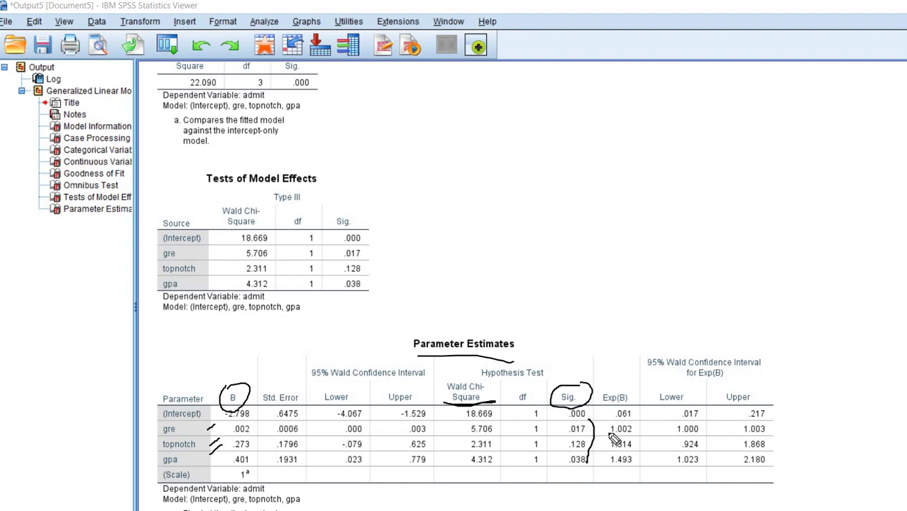
mouse_move(618, 382)
left_mouse_down()
mouse_move(600, 406)
mouse_move(647, 402)
mouse_move(607, 371)
left_mouse_up()
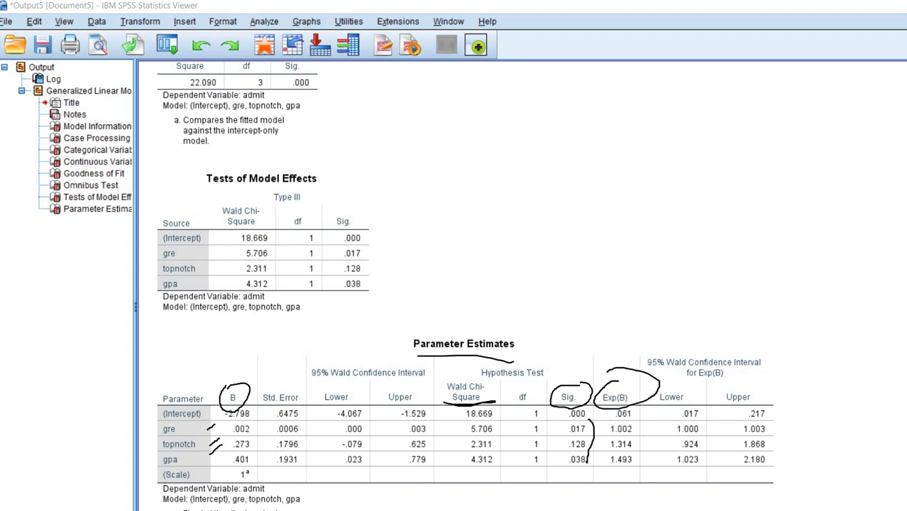
key("Escape")
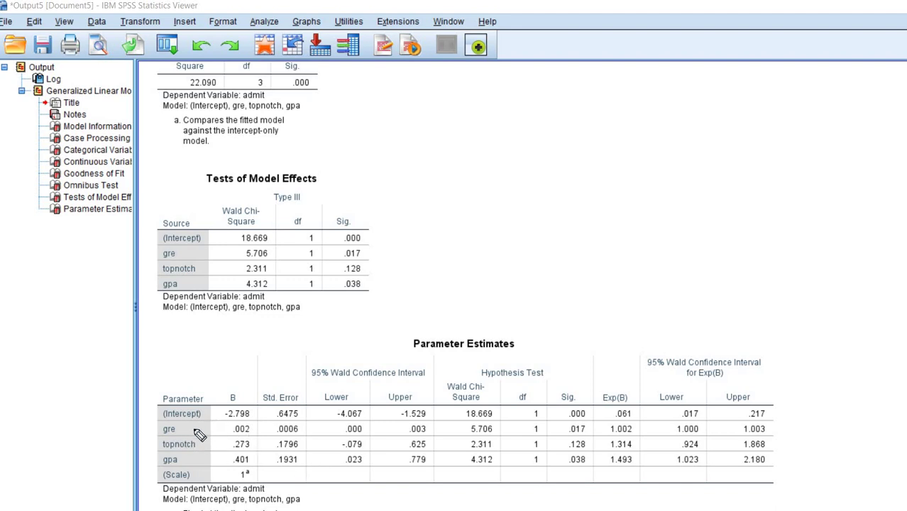
mouse_move(188, 426)
left_mouse_down()
mouse_move(211, 432)
mouse_move(221, 419)
mouse_move(252, 438)
left_mouse_up()
left_click_drag(231, 440, 270, 433)
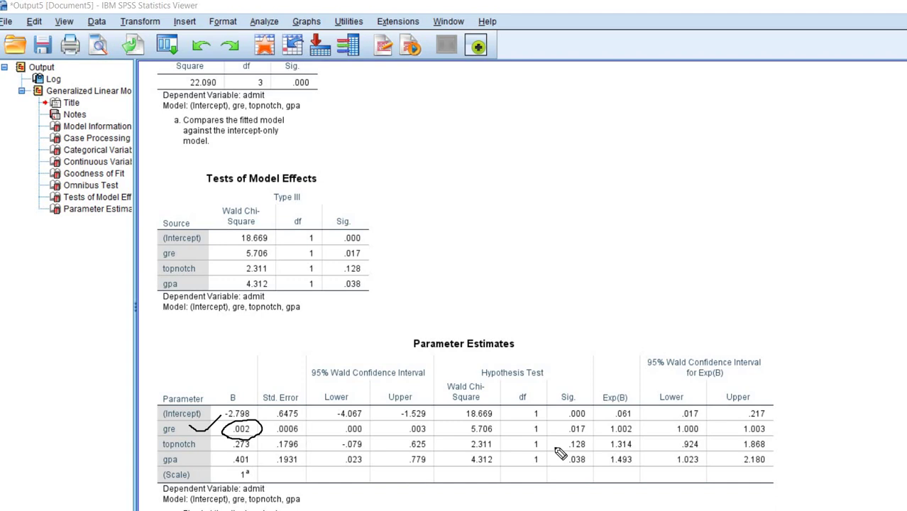
mouse_move(580, 422)
left_mouse_down()
mouse_move(596, 435)
mouse_move(557, 427)
left_mouse_up()
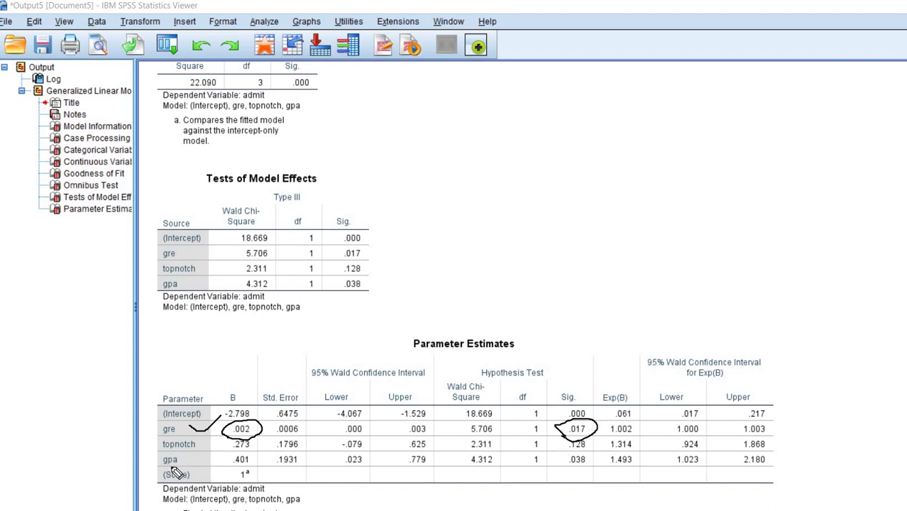
mouse_move(179, 470)
left_mouse_down()
mouse_move(175, 456)
mouse_move(182, 474)
left_mouse_up()
mouse_move(250, 455)
left_mouse_down()
mouse_move(238, 458)
mouse_move(249, 470)
left_mouse_up()
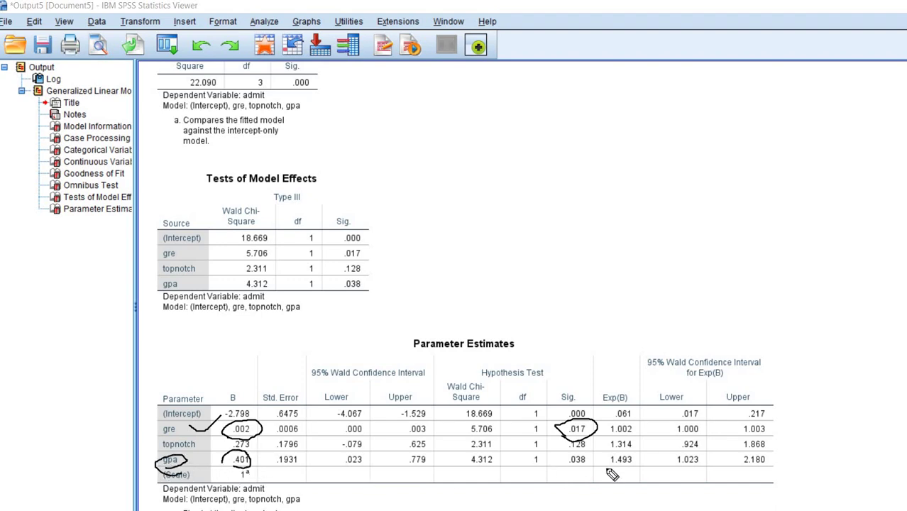
mouse_move(567, 470)
left_mouse_down()
mouse_move(594, 467)
mouse_move(567, 455)
mouse_move(568, 471)
left_mouse_up()
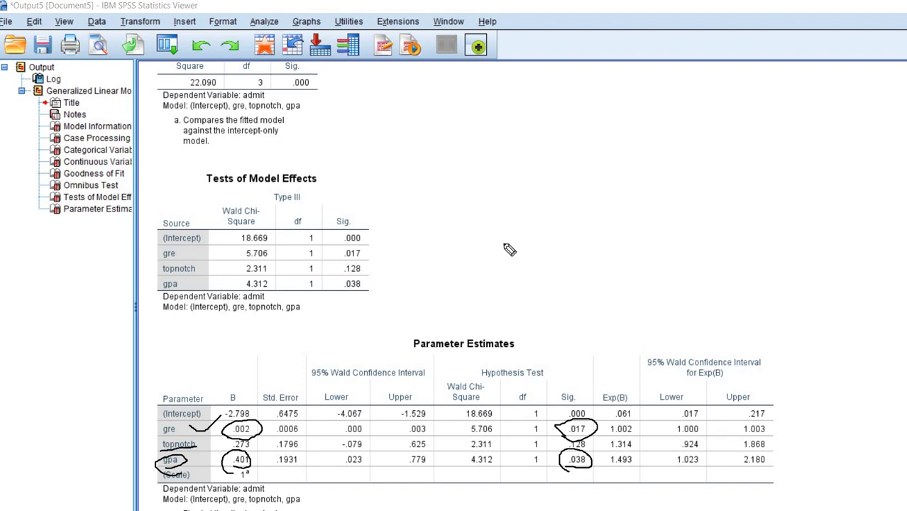
mouse_move(514, 240)
left_mouse_down()
mouse_move(513, 256)
mouse_move(528, 270)
left_mouse_up()
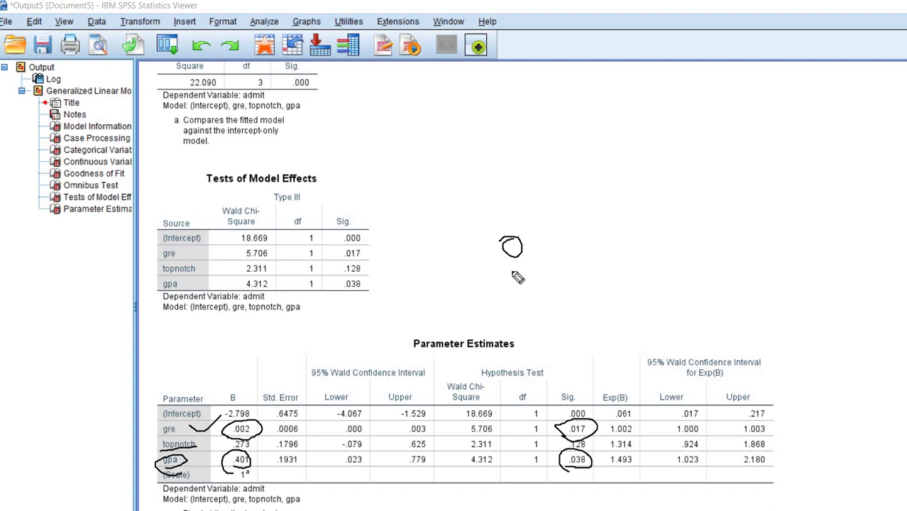
left_click_drag(513, 271, 512, 286)
mouse_move(239, 442)
left_mouse_down()
mouse_move(259, 439)
mouse_move(238, 453)
mouse_move(257, 452)
left_mouse_up()
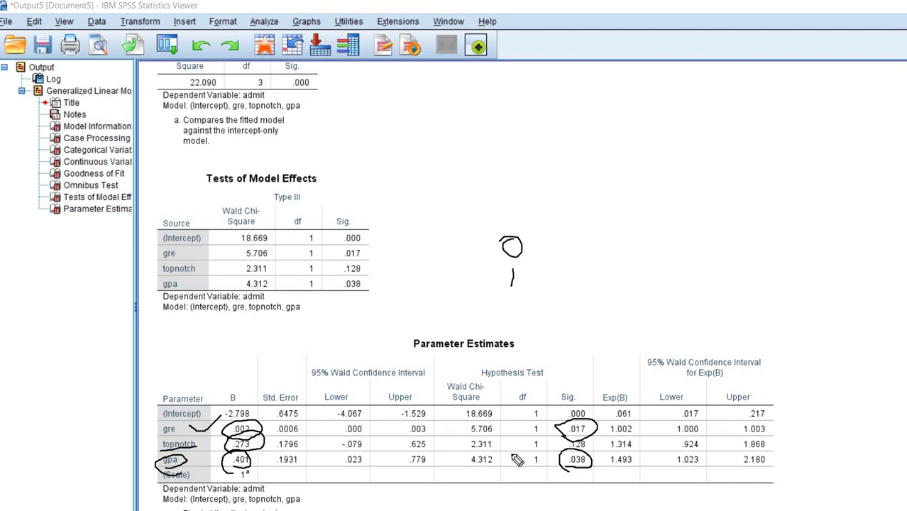
mouse_move(600, 445)
left_mouse_down()
mouse_move(568, 442)
mouse_move(575, 454)
mouse_move(591, 438)
left_mouse_up()
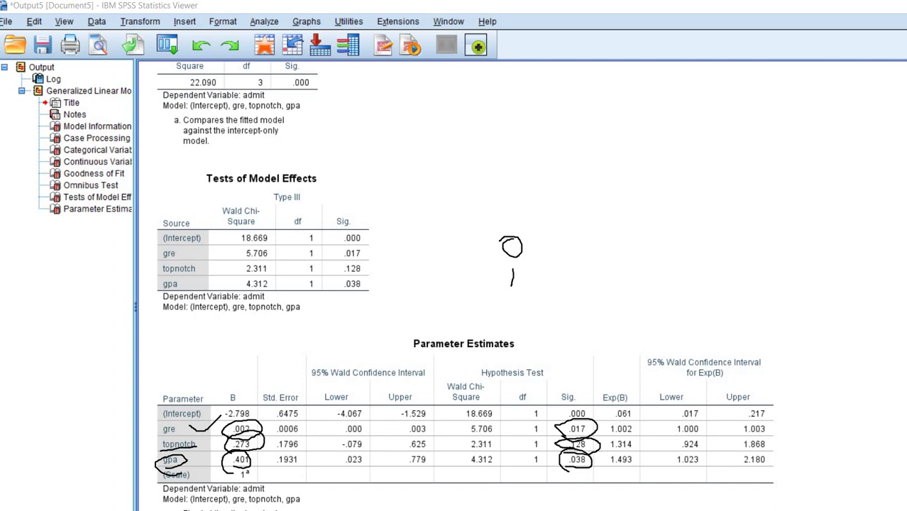
key("Escape")
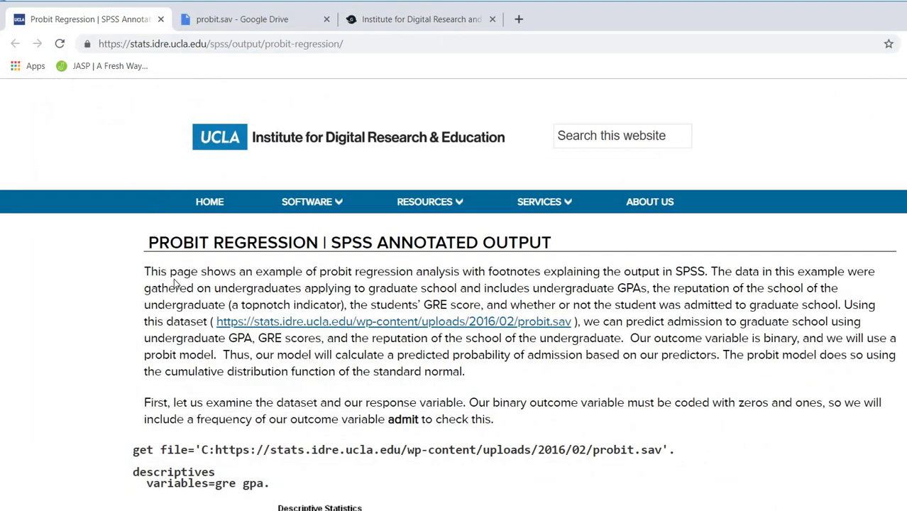
Step: Scroll the UCLA probit page down to its Chi-Square, df and Sig. explanations
scroll(327, 342, "down", 8)
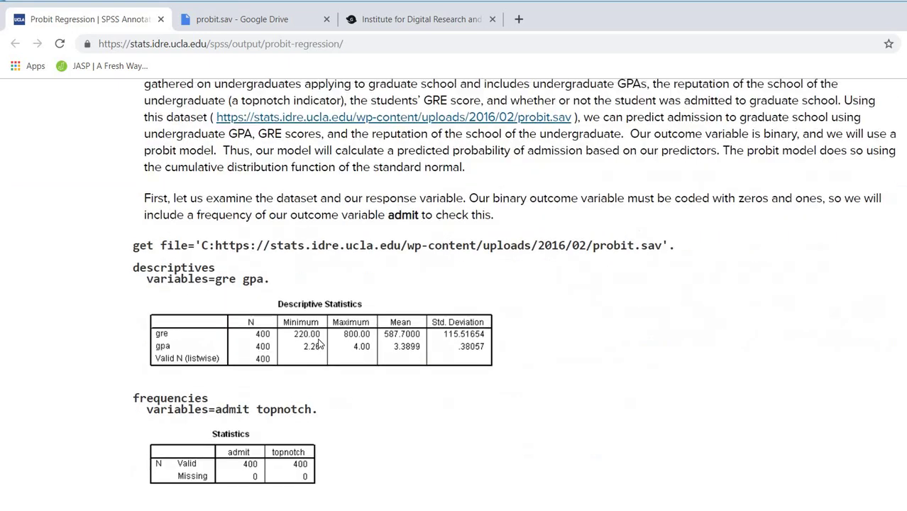
scroll(316, 342, "down", 20)
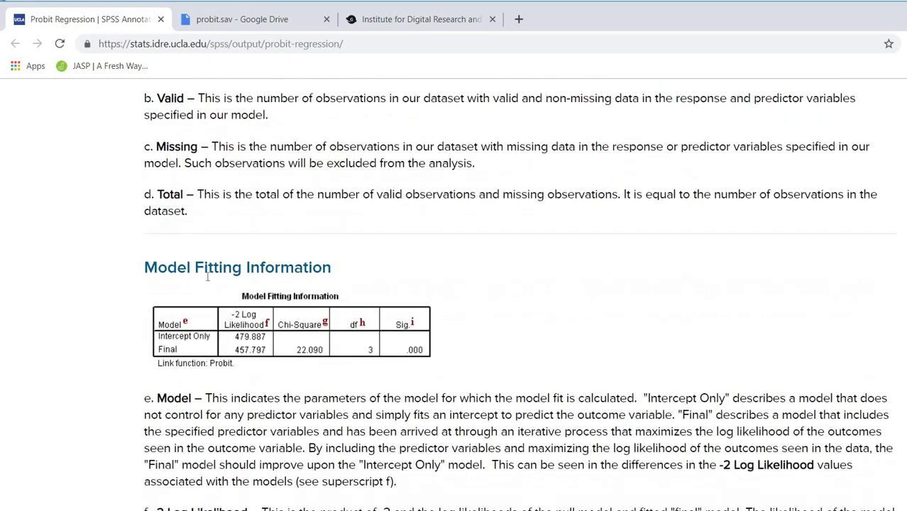